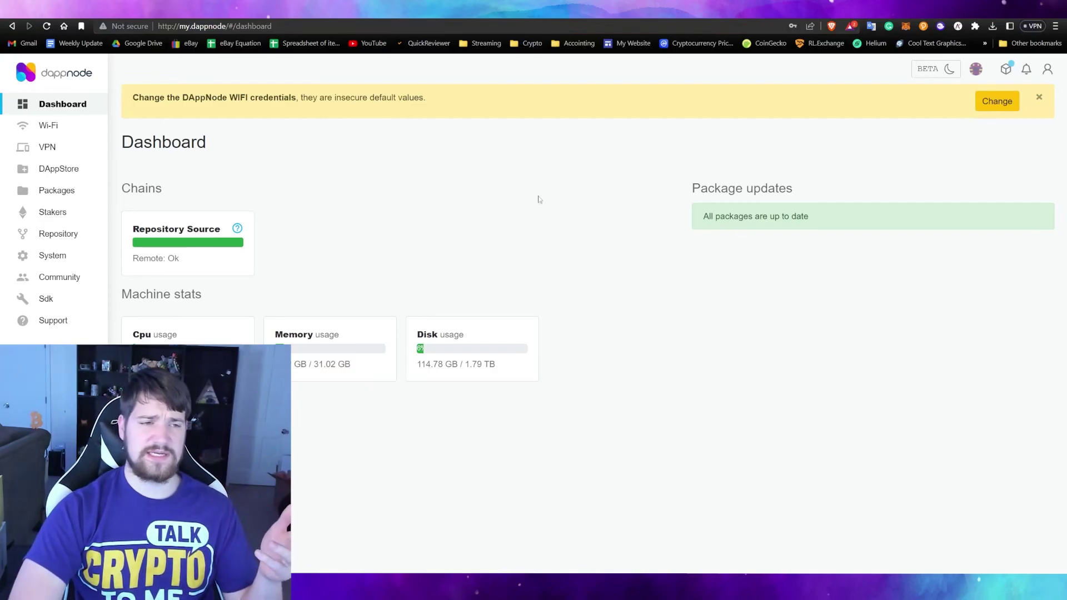
# - Open the stakers configuration for Gnosis chain and look over the available execution clients, consensus clients and remote signer
pyautogui.click(67, 215)
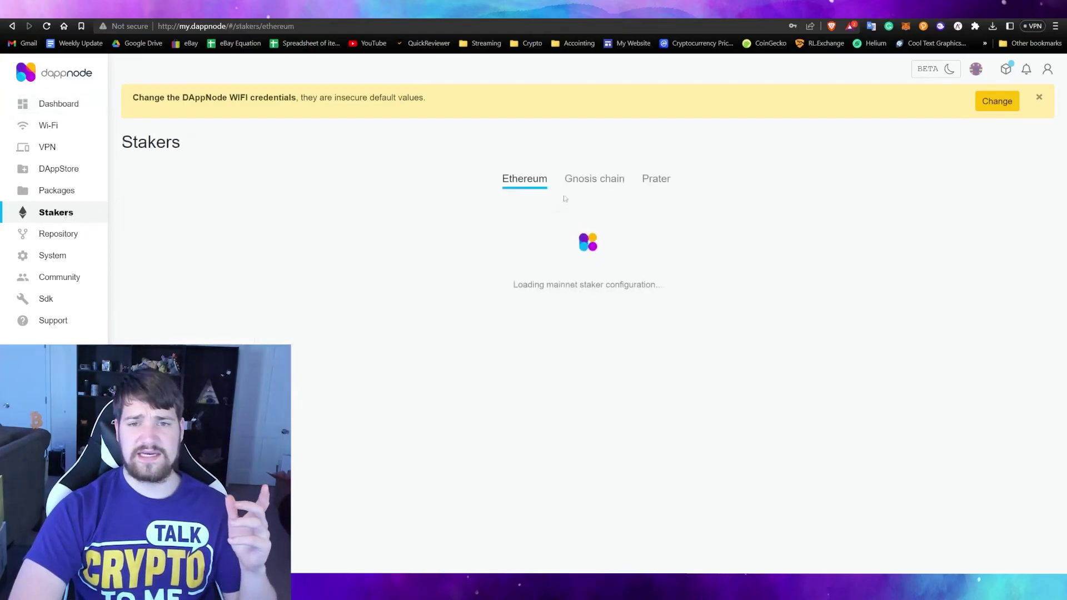
pyautogui.click(579, 181)
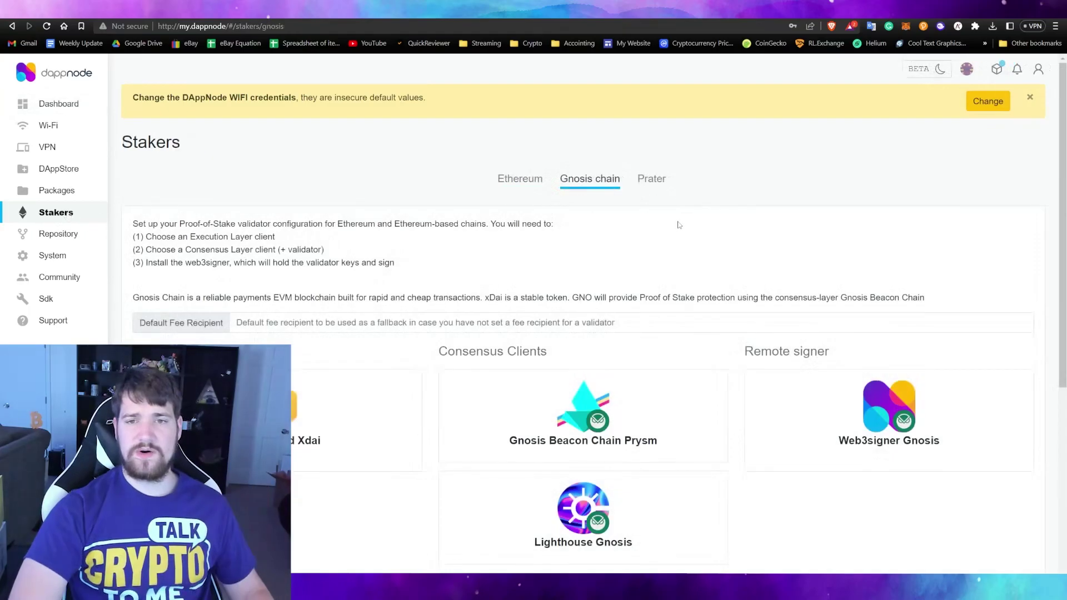
pyautogui.scroll(-3, 678, 224)
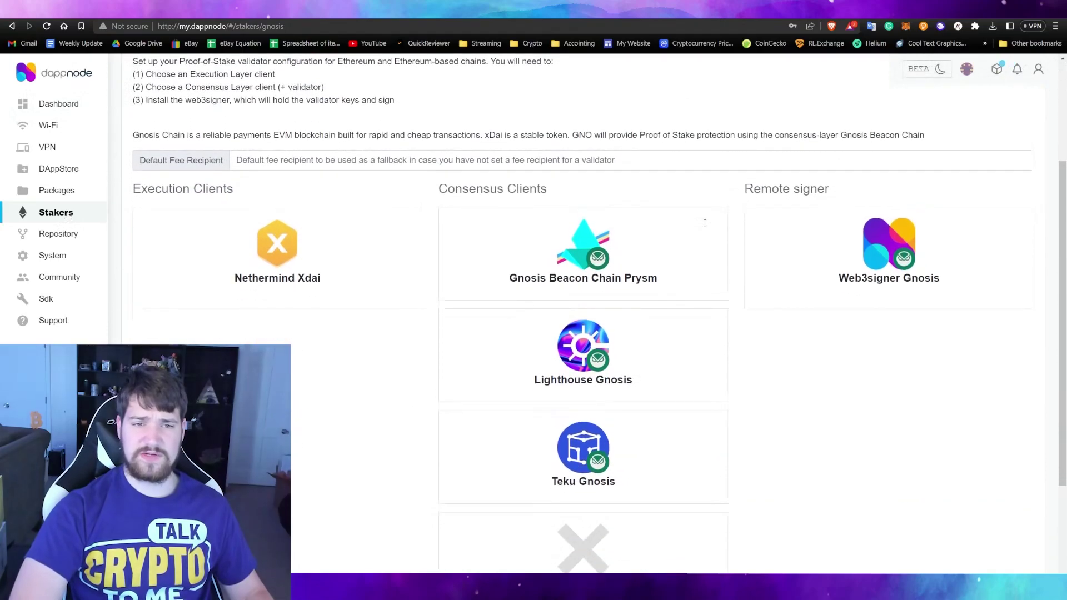
pyautogui.scroll(1, 739, 264)
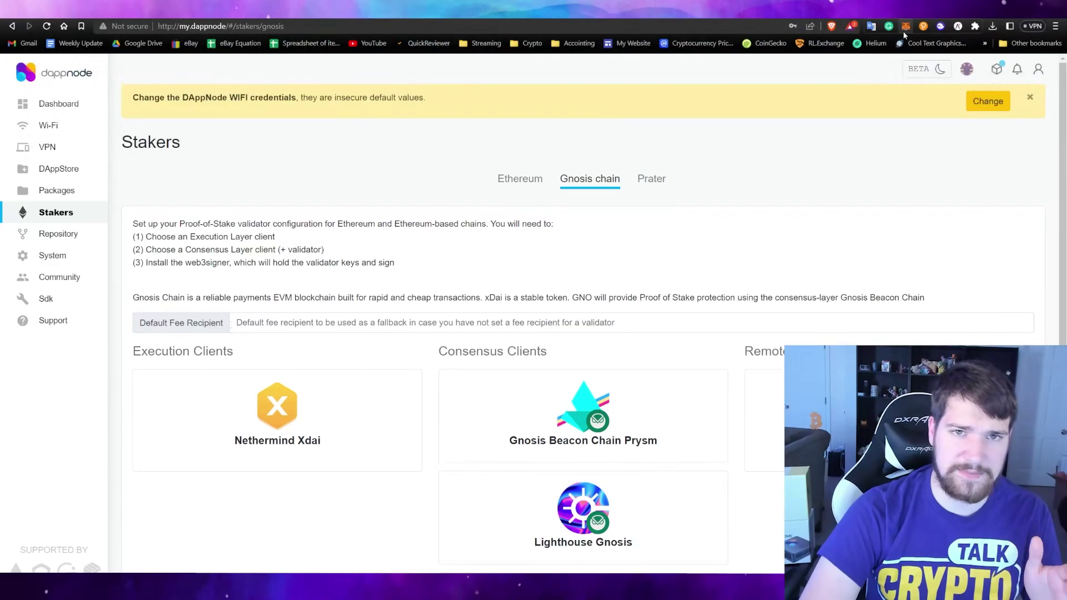
# - Switch the MetaMask wallet to the Gnosis (xDAI) network and copy its wallet address
pyautogui.click(904, 31)
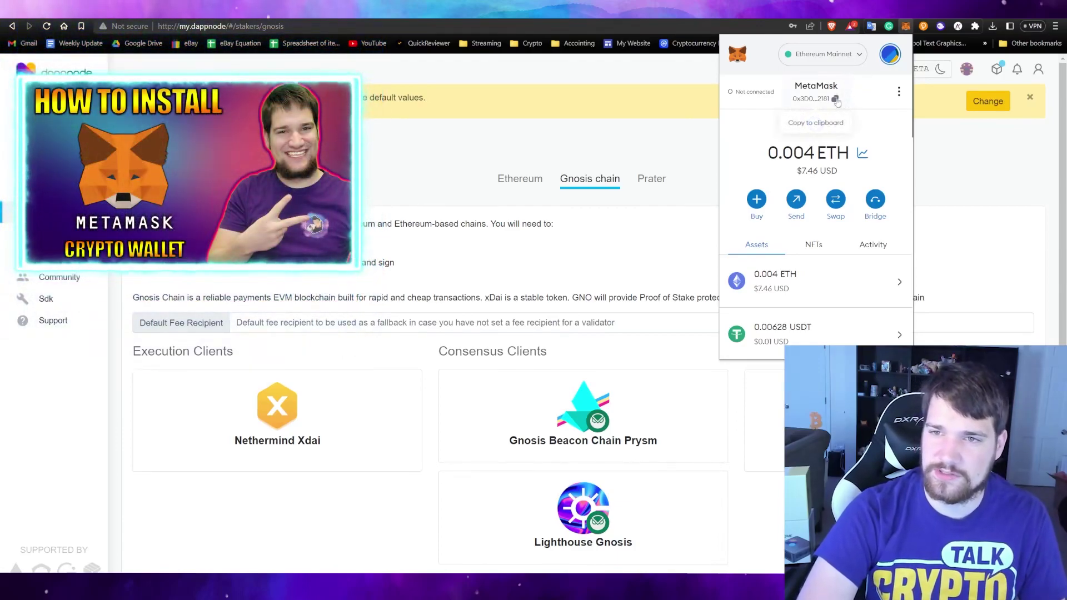
pyautogui.click(823, 54)
pyautogui.click(809, 203)
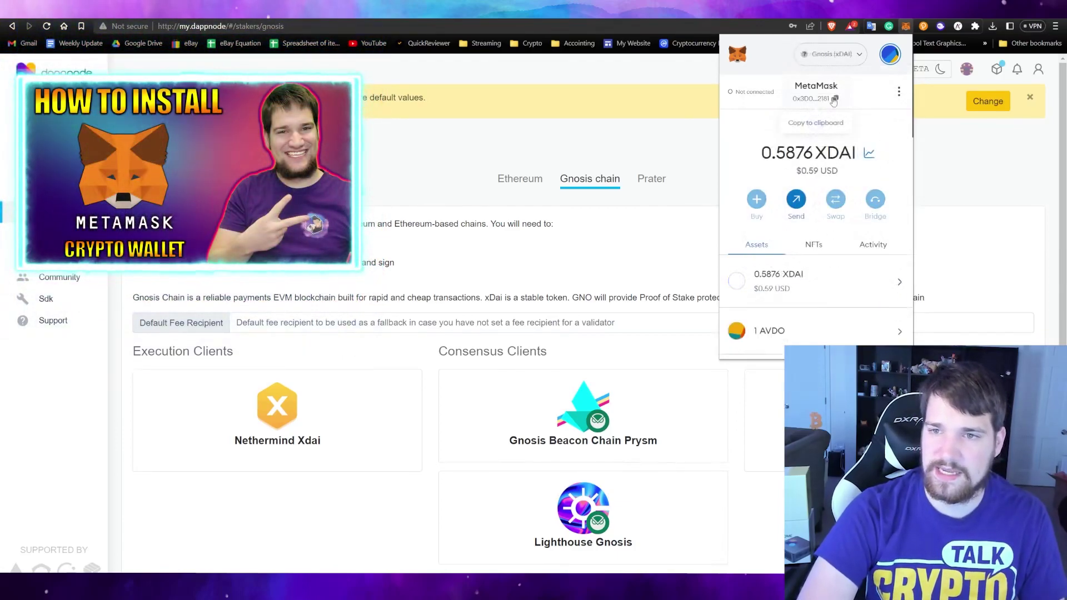
pyautogui.click(834, 99)
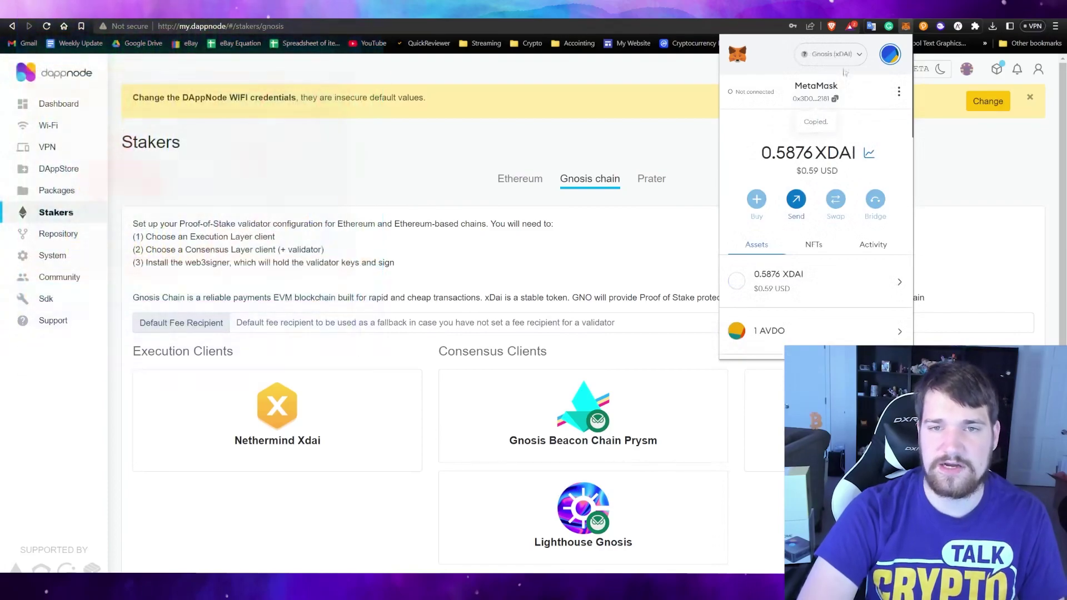
pyautogui.click(848, 63)
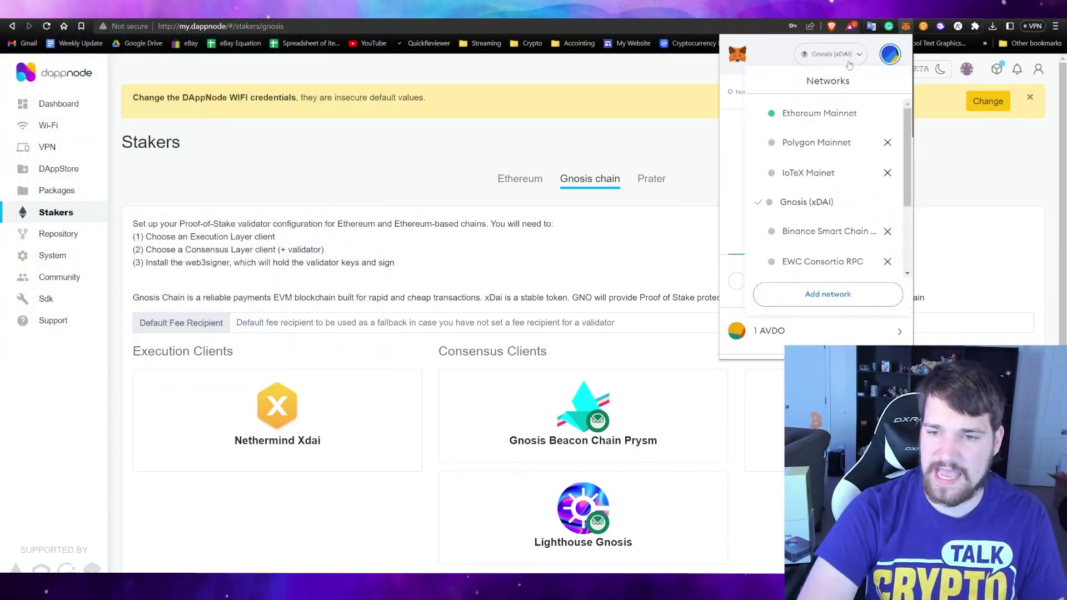
pyautogui.click(824, 291)
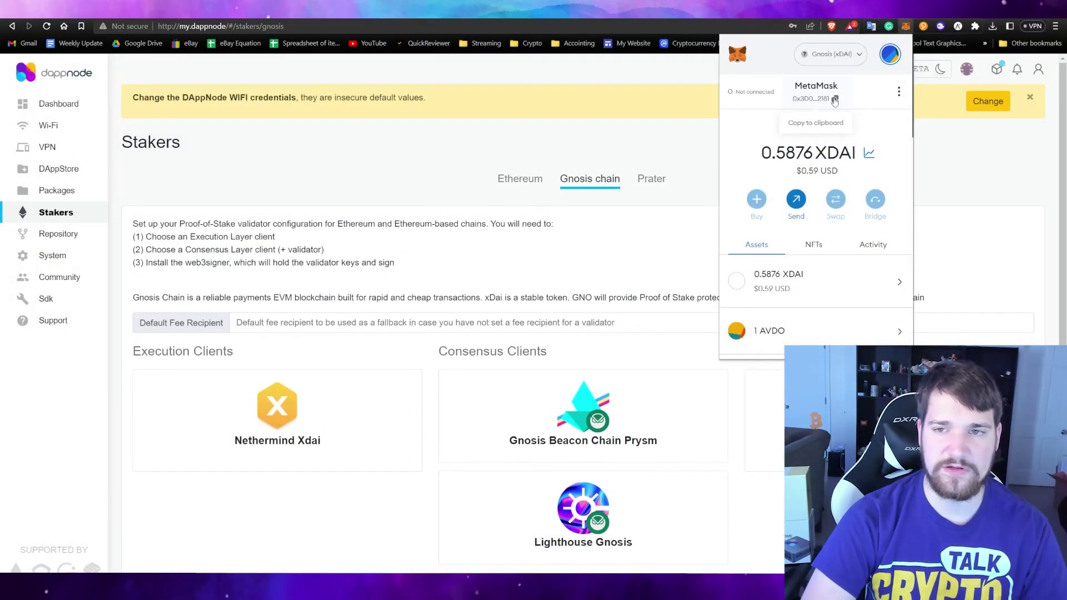
pyautogui.click(835, 101)
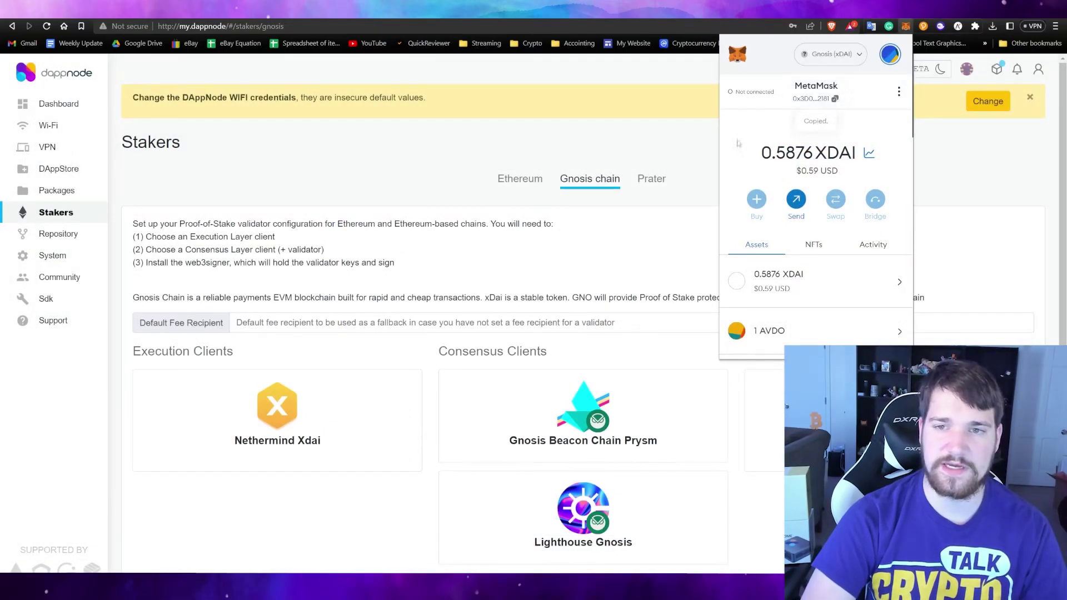
# - Paste the copied wallet address as the default fee recipient for Gnosis chain
pyautogui.click(657, 148)
pyautogui.click(267, 325)
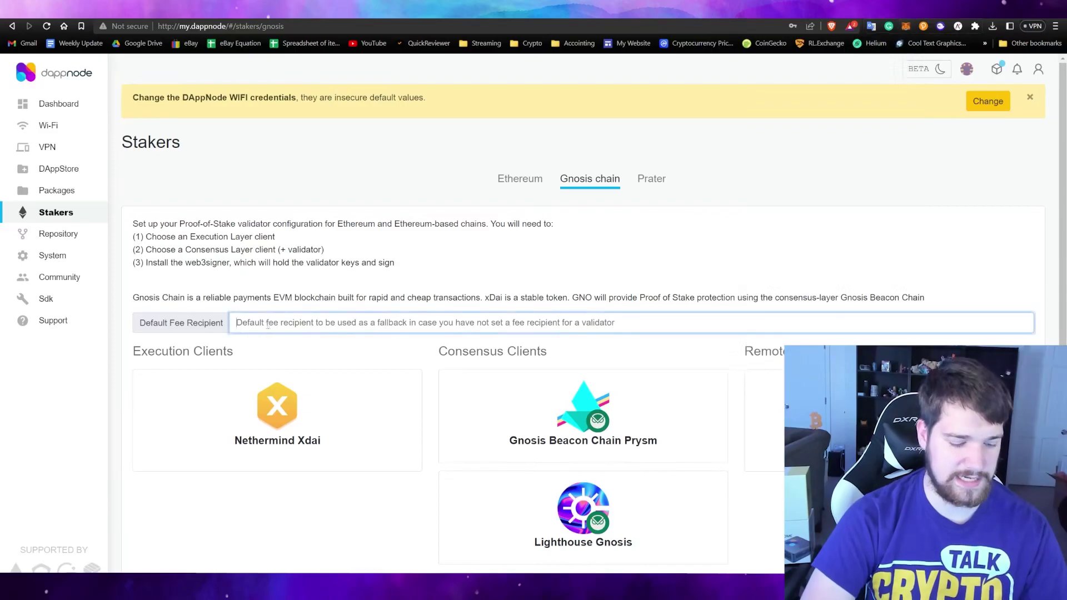
pyautogui.rightClick(275, 323)
pyautogui.click(313, 395)
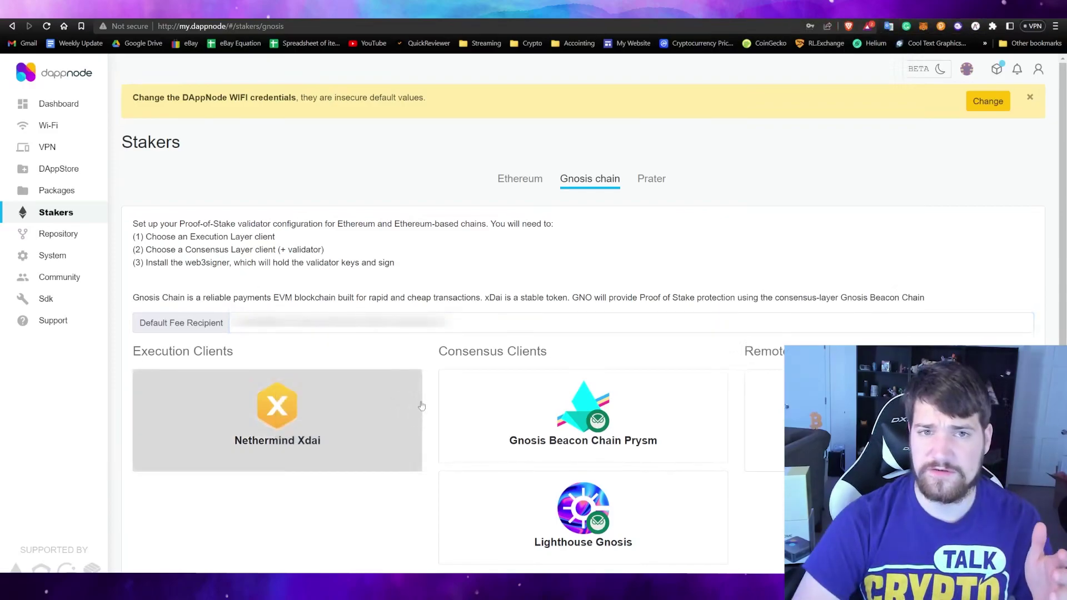
# - Select Nethermind Xdai as execution client, Lighthouse Gnosis with checksync enabled as consensus client, and Web3signer Gnosis as remote signer
pyautogui.scroll(-3, 439, 396)
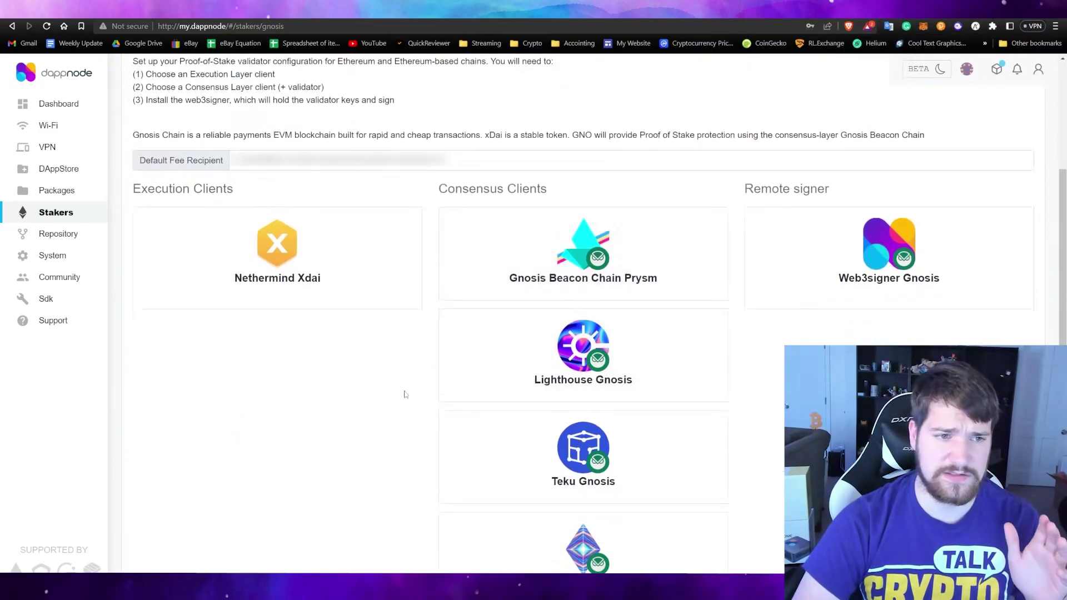
pyautogui.click(187, 281)
pyautogui.scroll(-1, 293, 357)
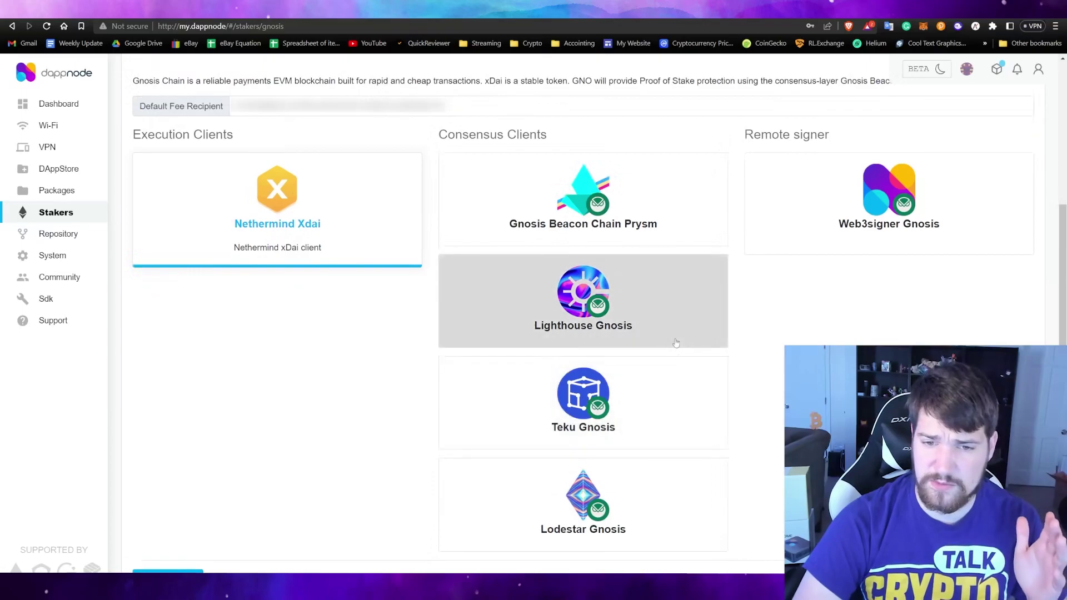
pyautogui.click(642, 289)
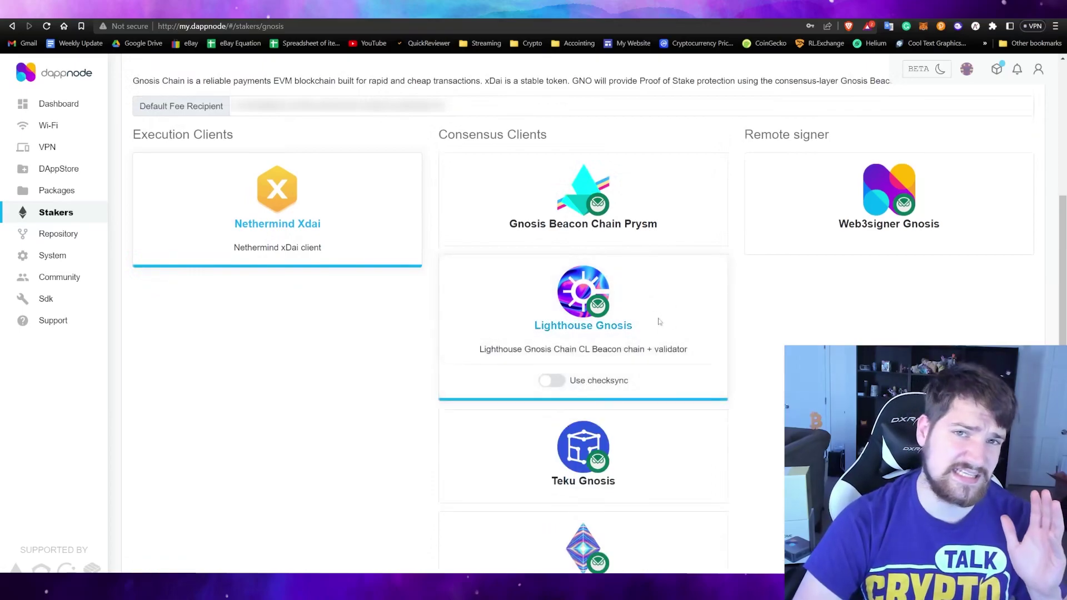
pyautogui.click(549, 382)
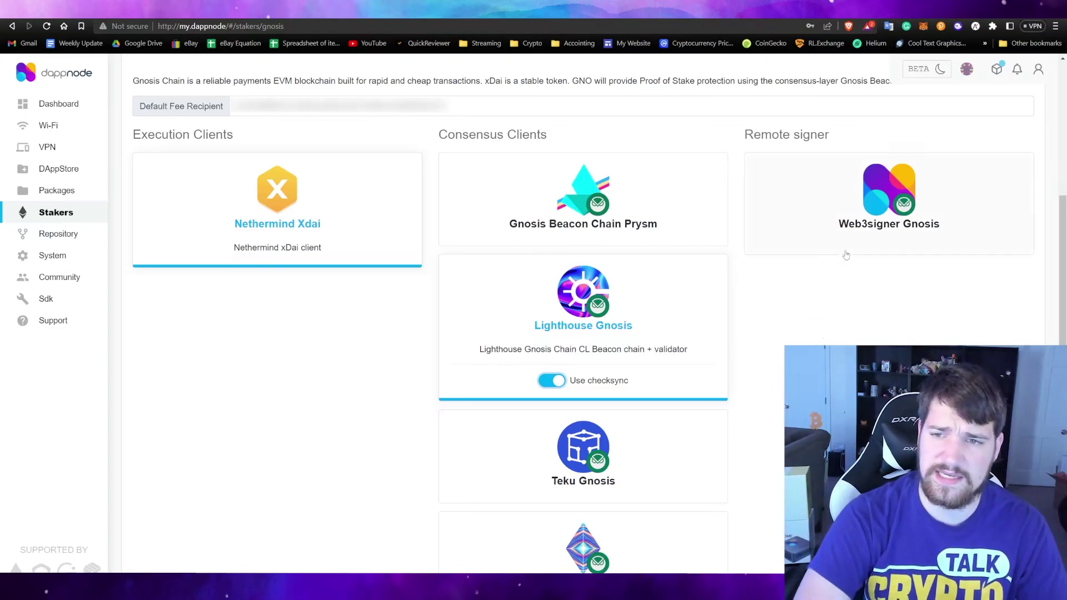
pyautogui.click(821, 227)
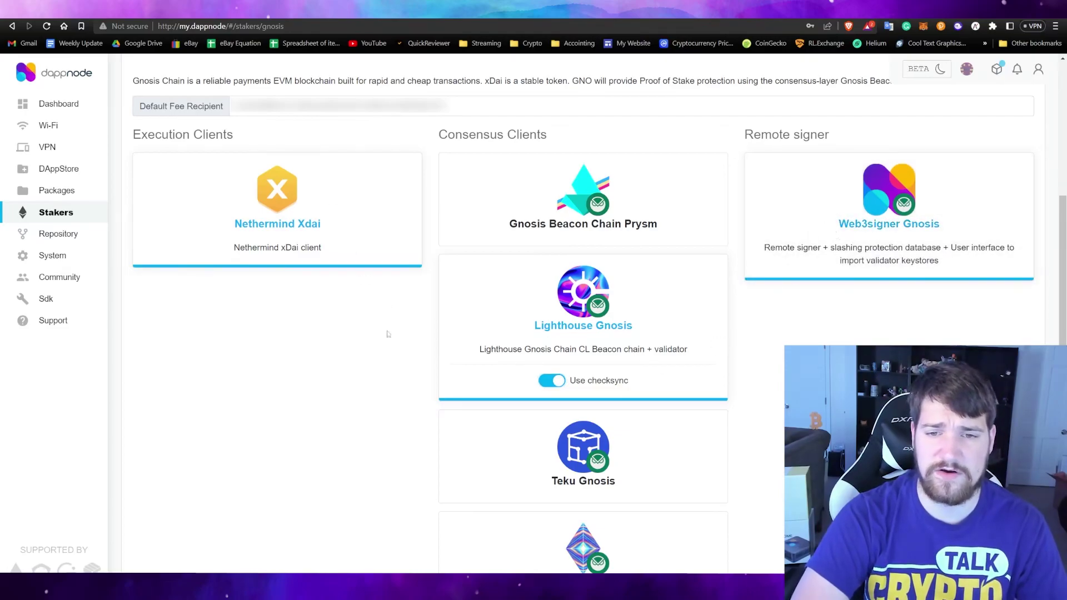
# - Apply the Gnosis staker configuration and accept the DAppNode terms of use
pyautogui.scroll(-2, 312, 356)
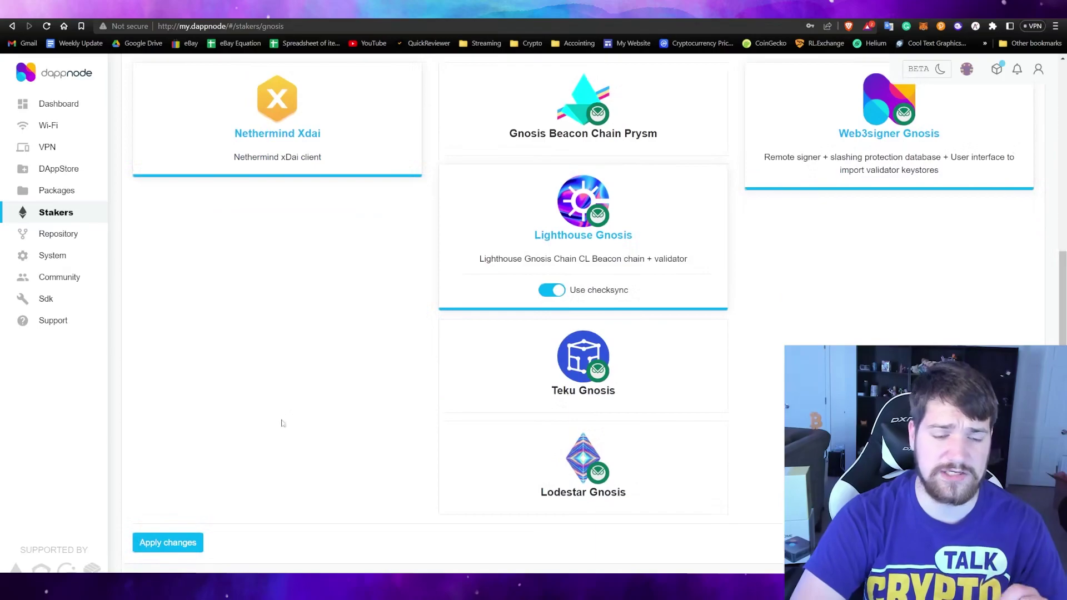
pyautogui.click(196, 543)
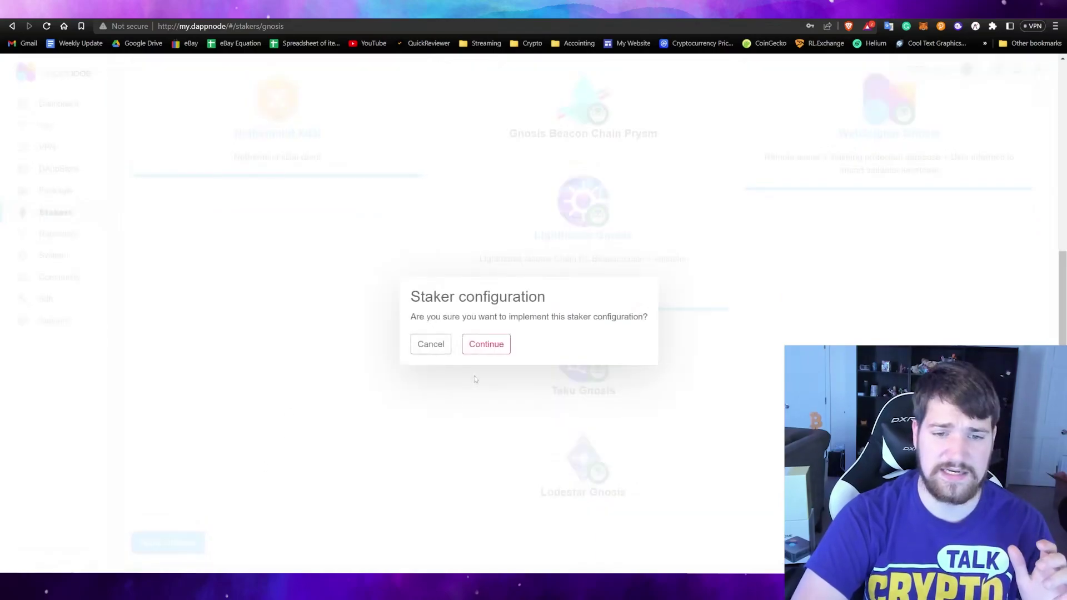
pyautogui.click(485, 344)
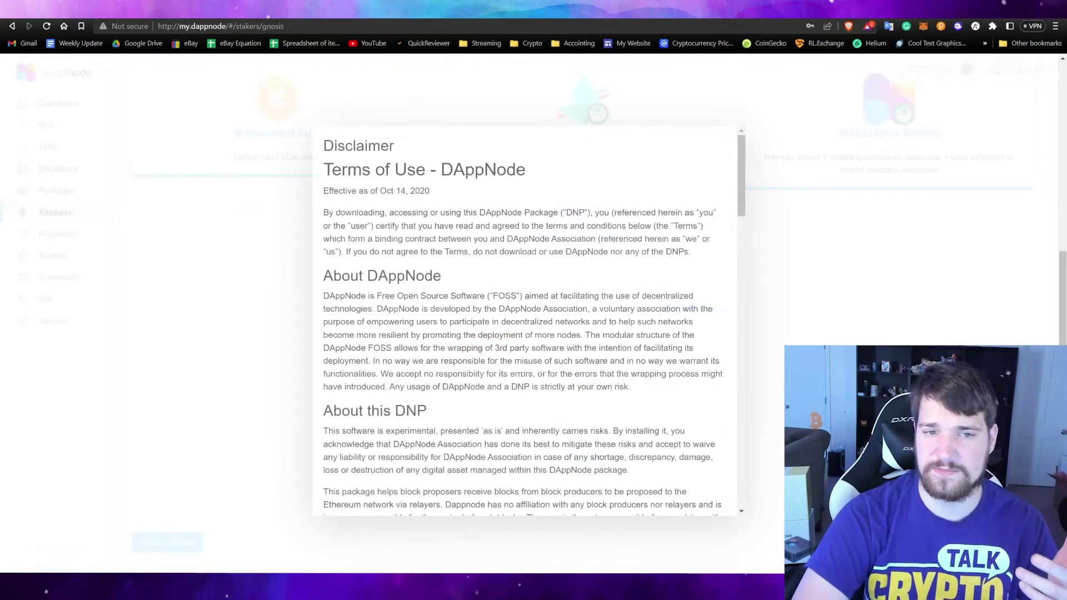
pyautogui.scroll(-15, 722, 364)
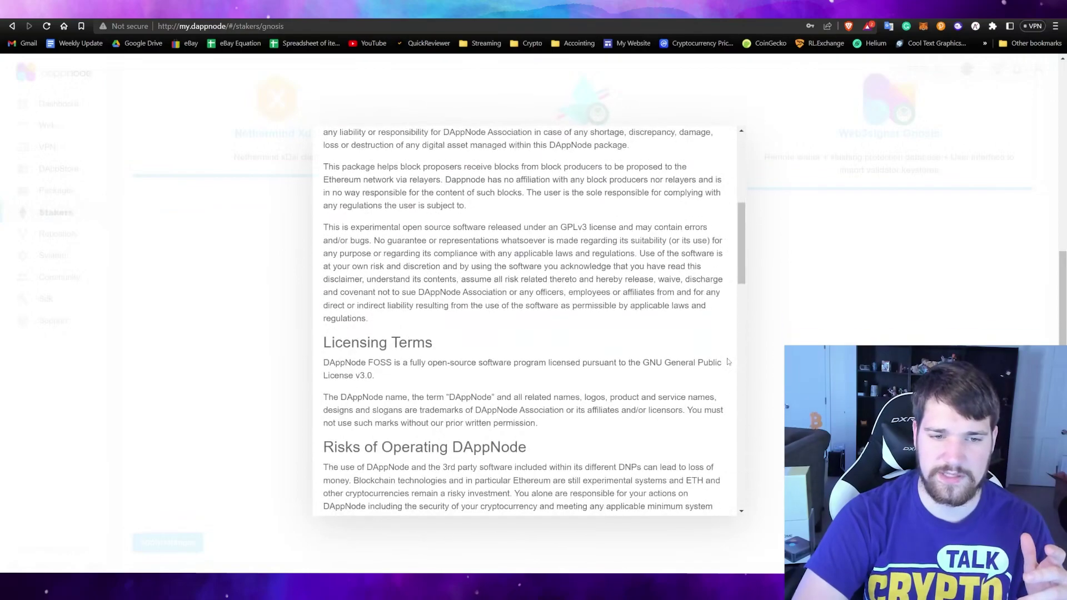
pyautogui.scroll(-10, 717, 369)
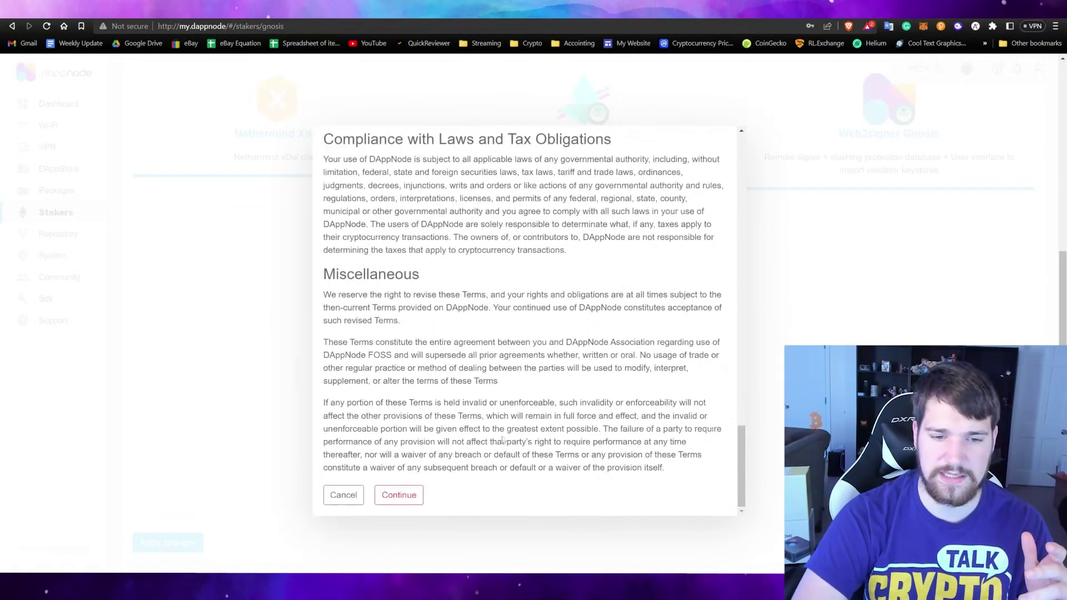
pyautogui.click(399, 493)
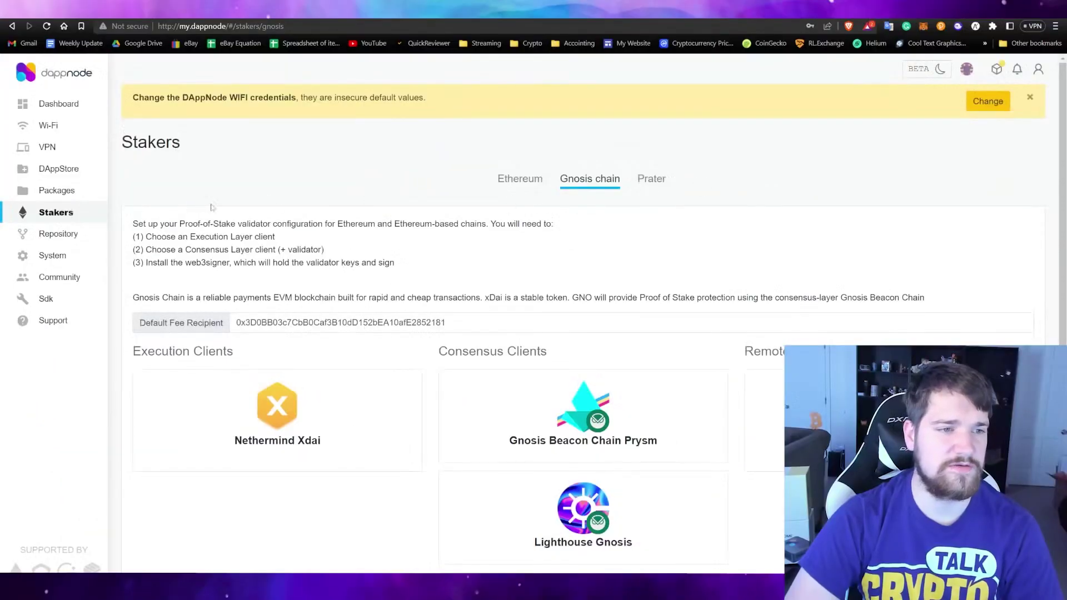
# - Open the list of installed packages to check the status of the Gnosis staking packages
pyautogui.click(60, 192)
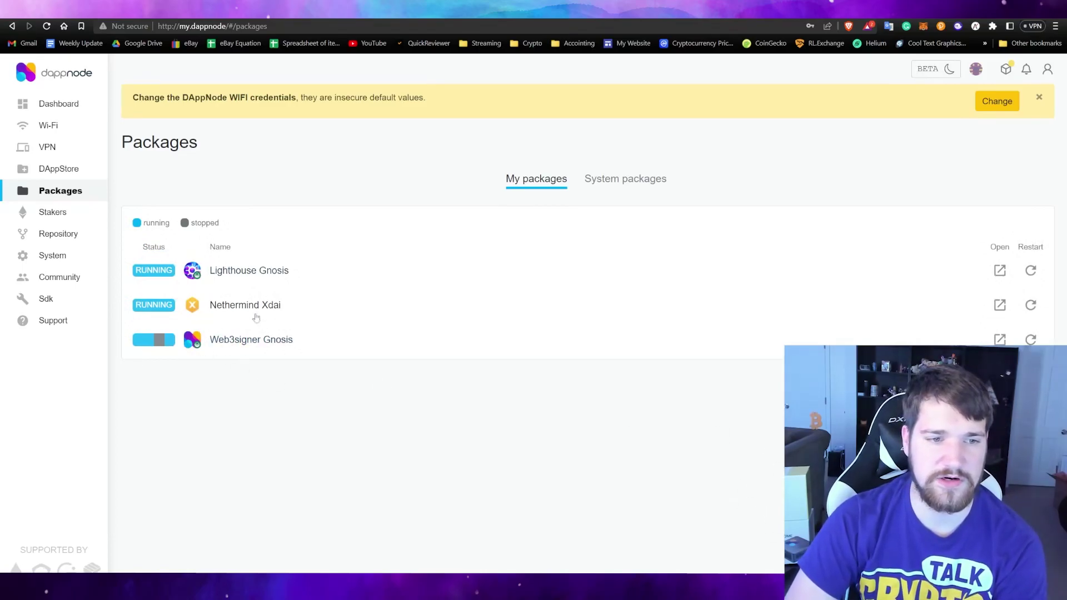
# - Go to the Gnosis-Wagyu-Key-Gen releases page on GitHub and find the downloadable assets of v0.1.1-beta
pyautogui.hotkey('alt', 'Left')
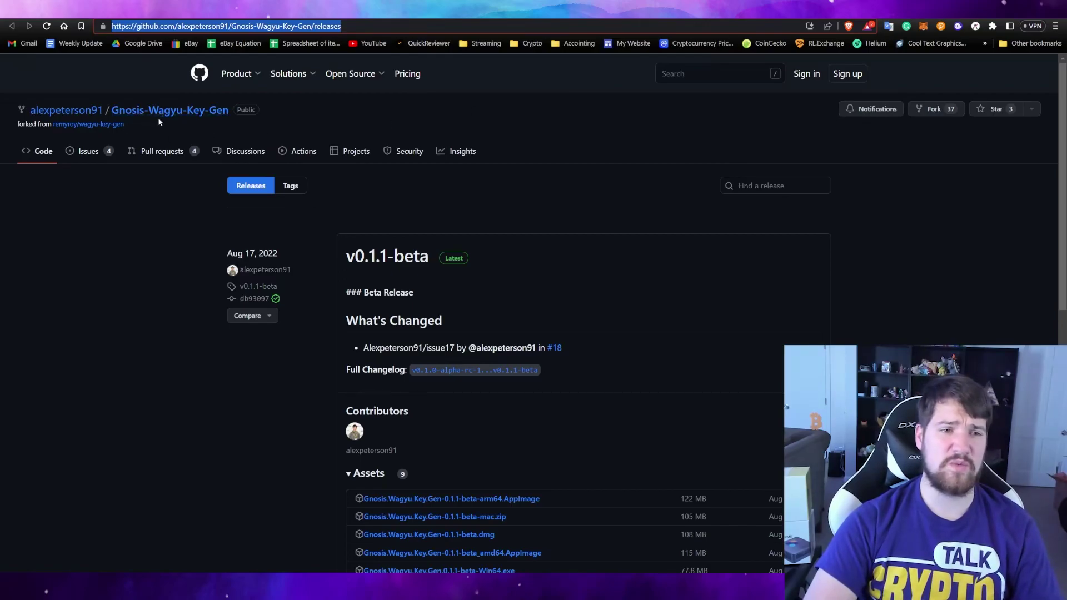
pyautogui.click(395, 120)
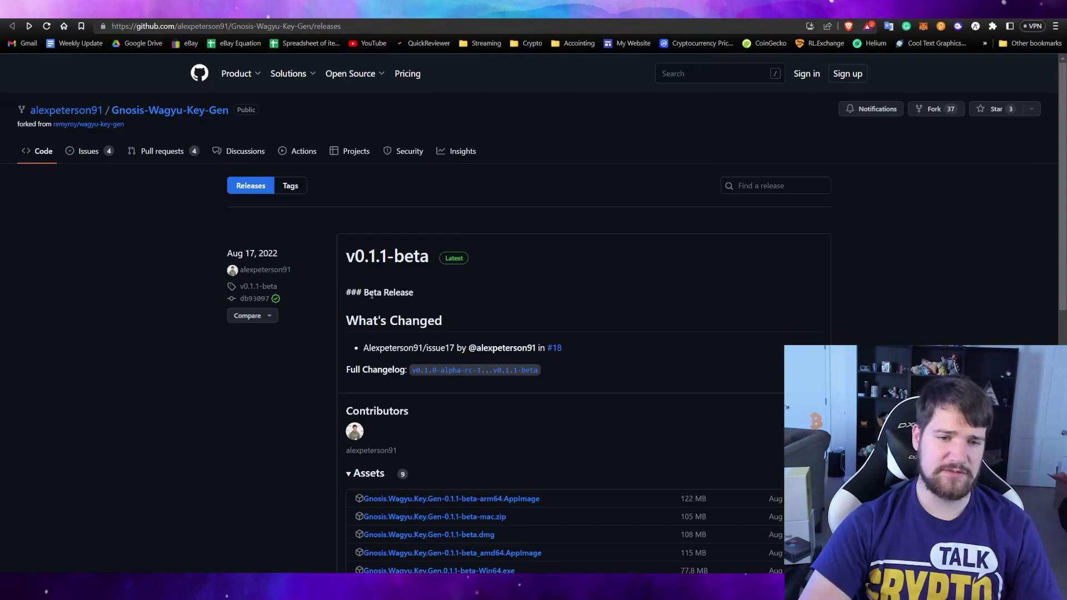
pyautogui.scroll(-5, 278, 362)
pyautogui.scroll(5, 307, 437)
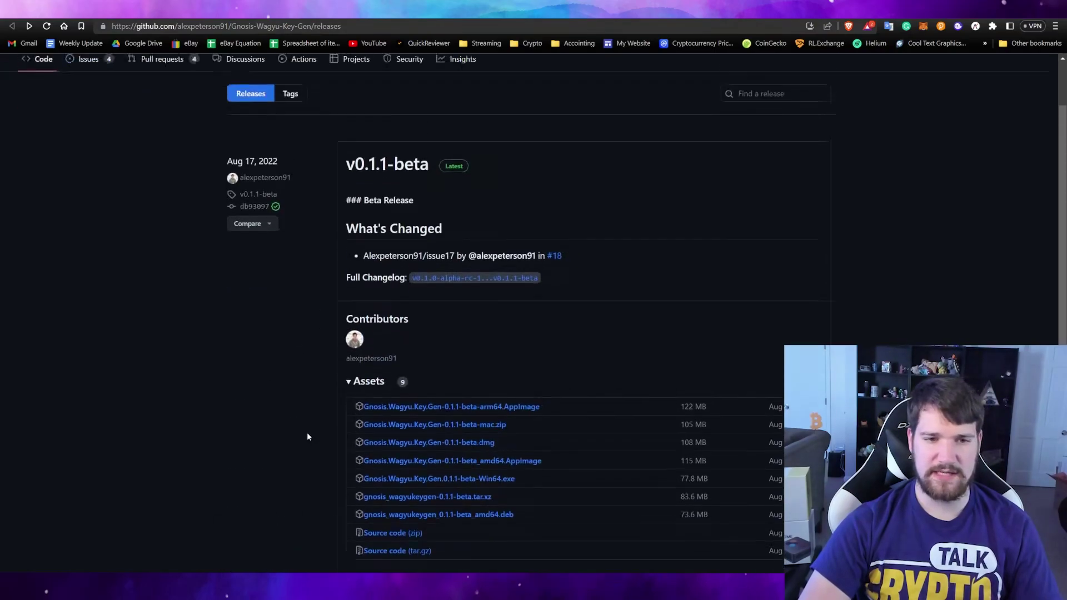
pyautogui.scroll(-3, 333, 289)
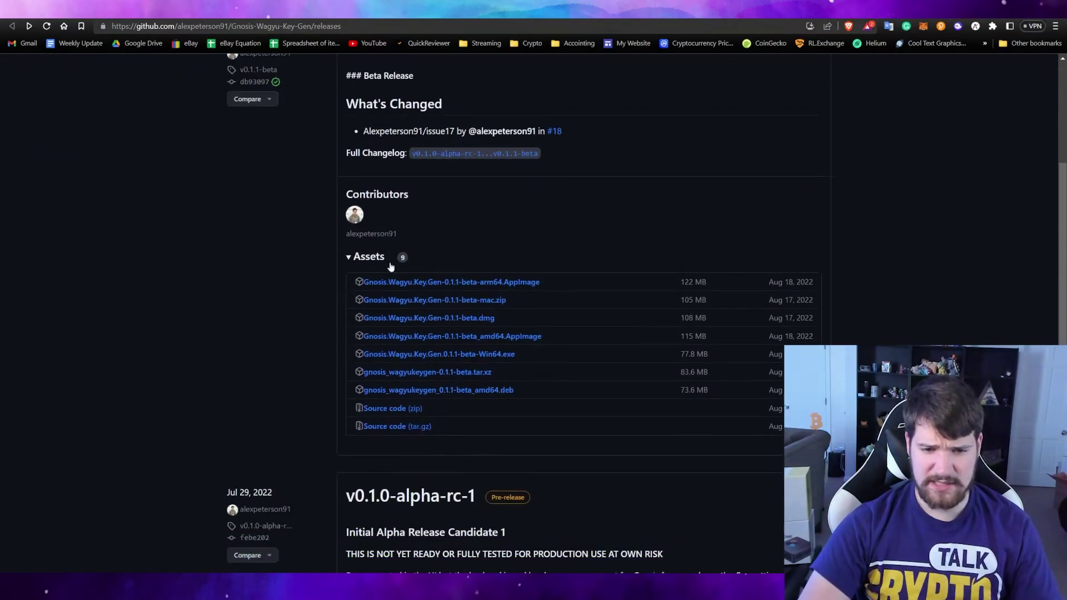
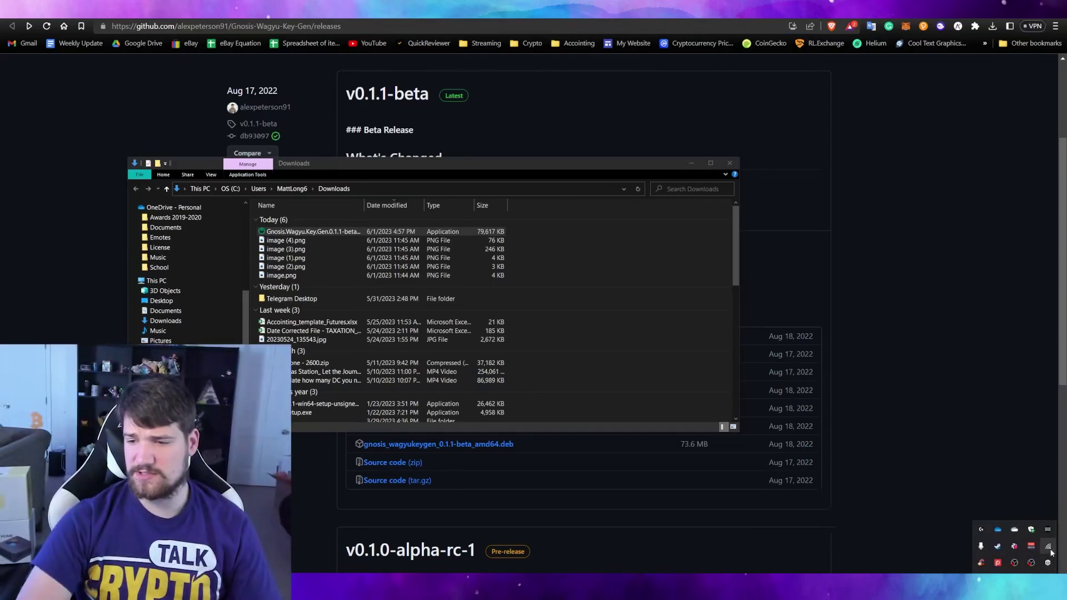
# - Launch the downloaded Gnosis Wagyu Key Gen 0.1.1-beta application from the Downloads folder
pyautogui.click(1052, 553)
pyautogui.click(645, 165)
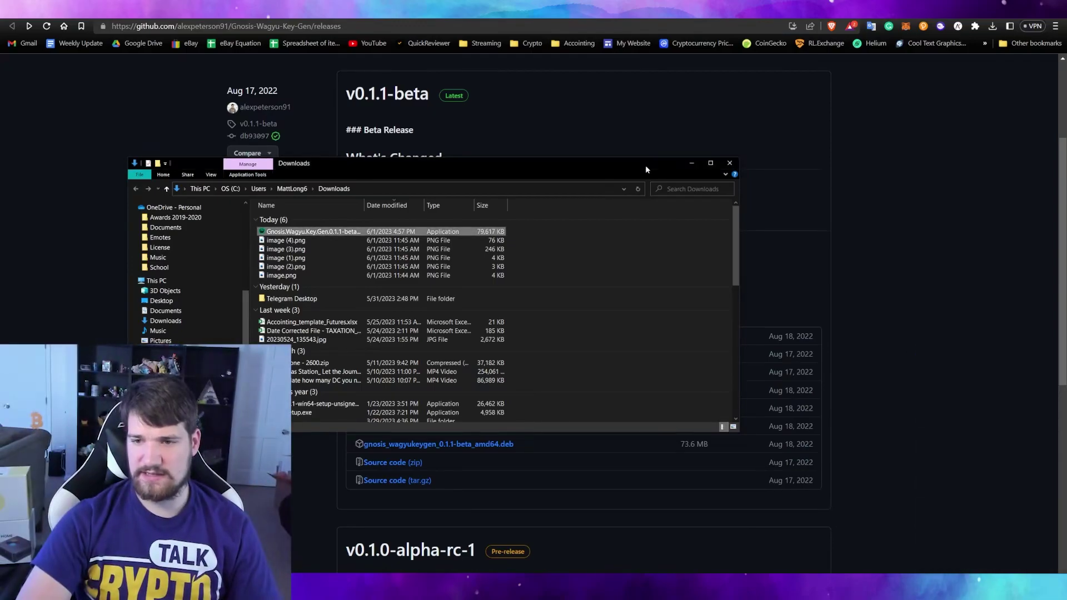
pyautogui.doubleClick(343, 236)
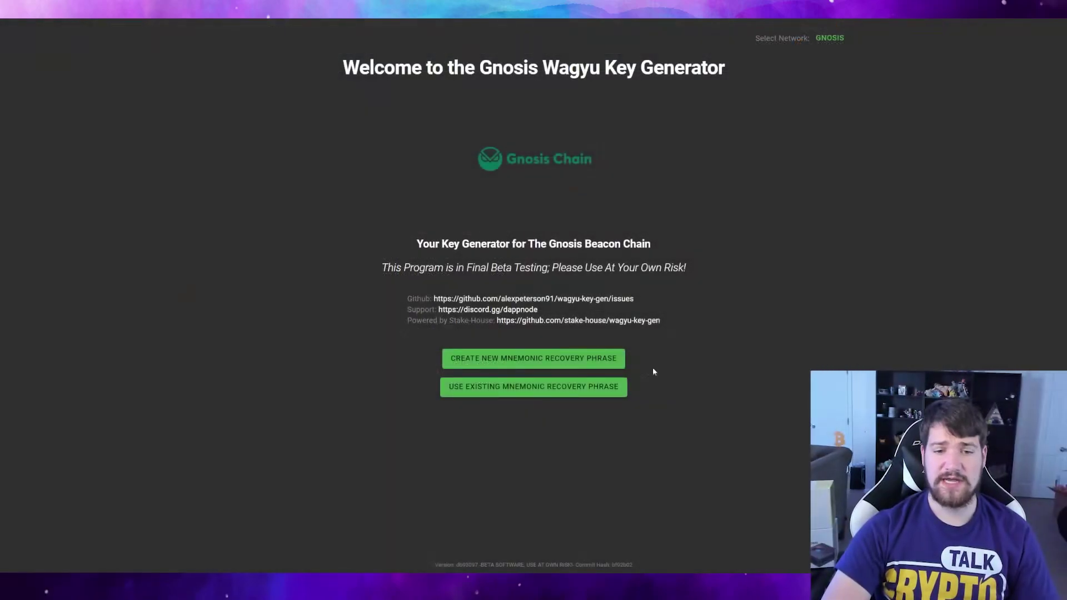
# - Create a new mnemonic recovery phrase for the Gnosis network in the Wagyu Key Generator
pyautogui.click(571, 366)
pyautogui.moveTo(150, 141); pyautogui.dragTo(463, 146)
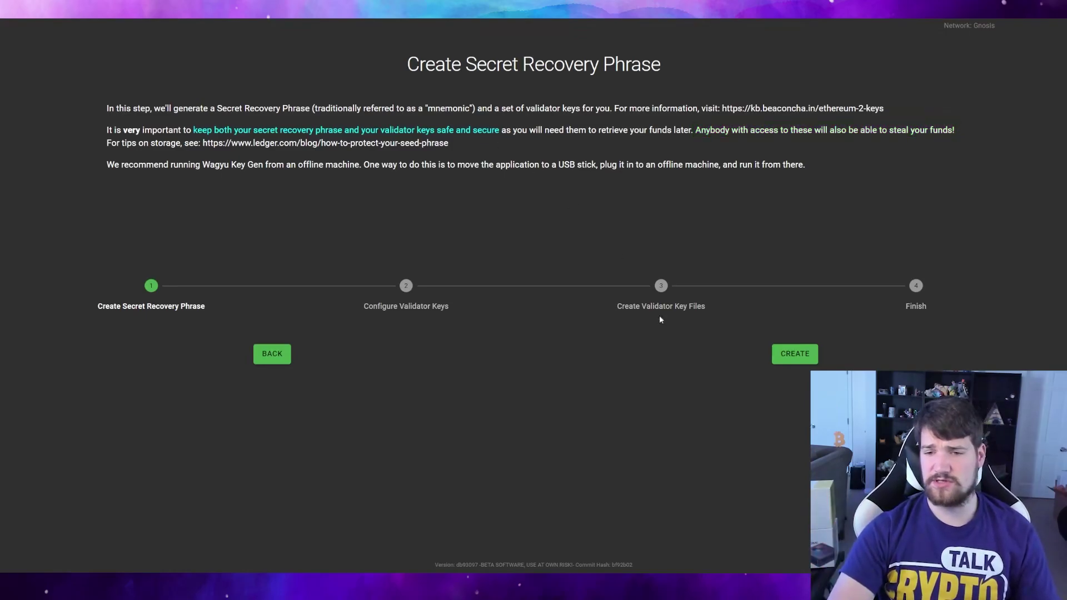
pyautogui.click(782, 358)
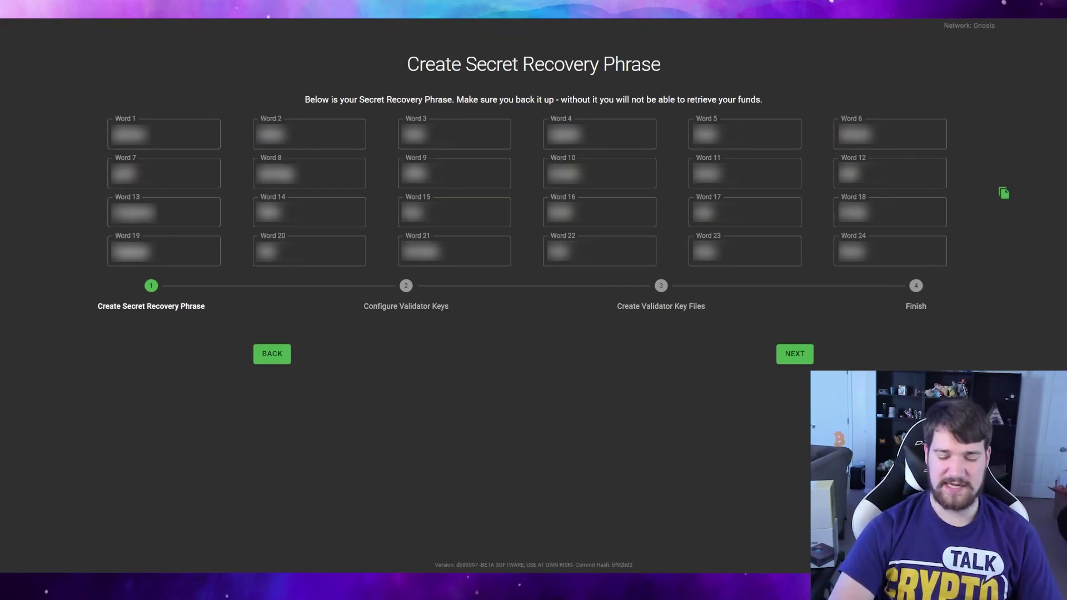
# - Take a screen capture of the generated secret recovery phrase as a backup
pyautogui.press('Print')
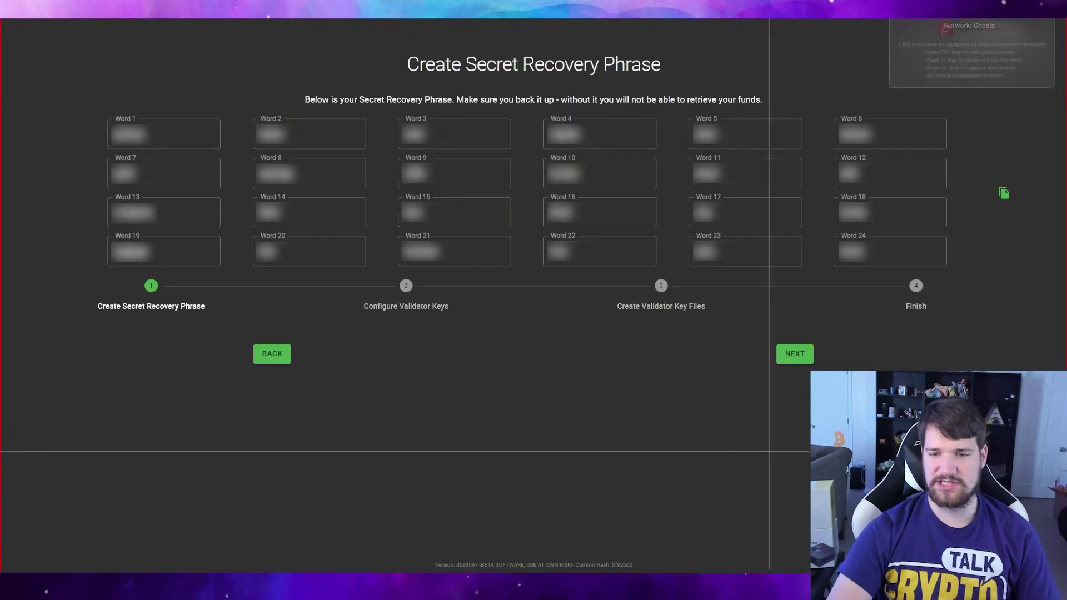
pyautogui.click(766, 155)
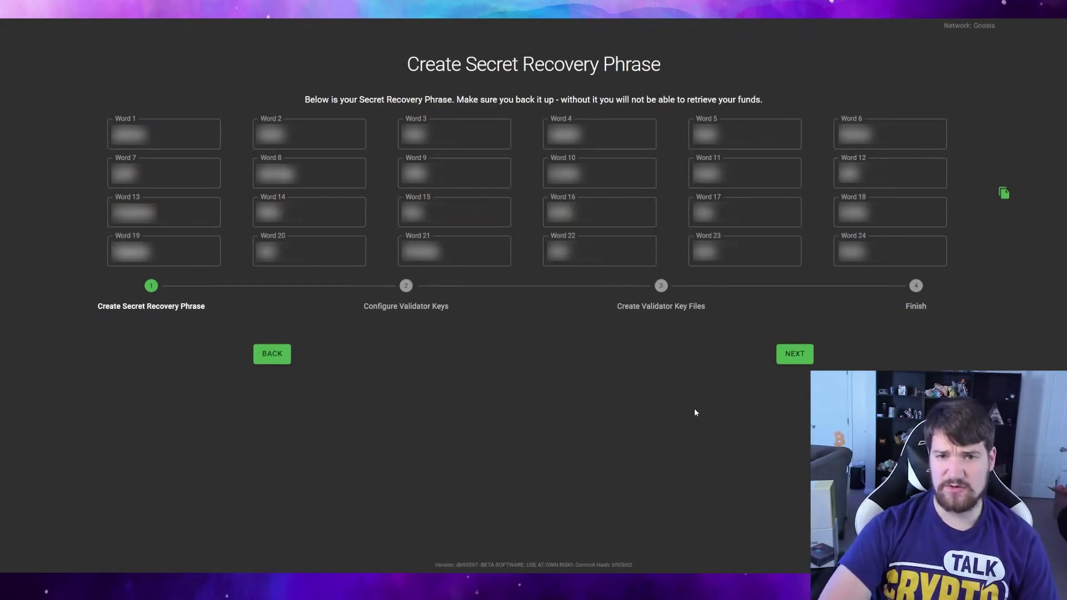
# - Confirm the secret recovery phrase is backed up, re-enter all 24 words of it, and check them
pyautogui.click(795, 356)
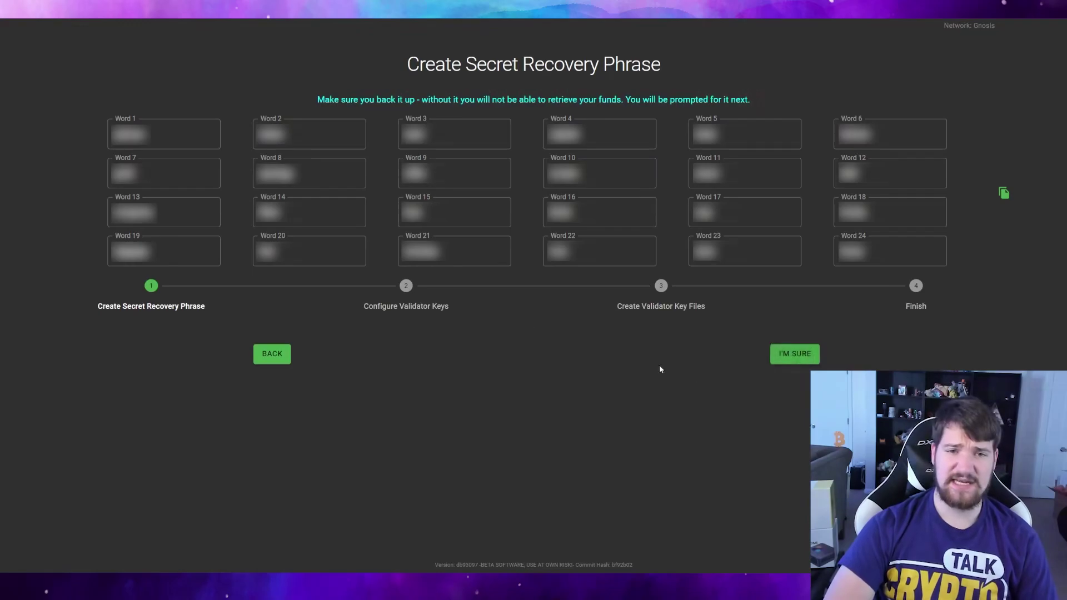
pyautogui.moveTo(316, 104); pyautogui.dragTo(761, 102)
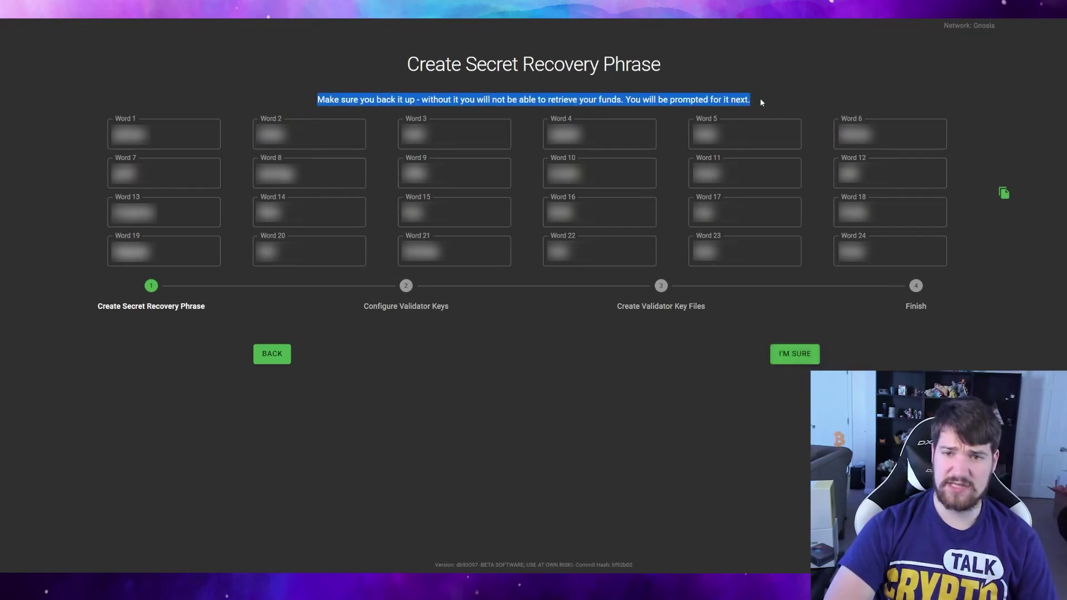
pyautogui.click(761, 102)
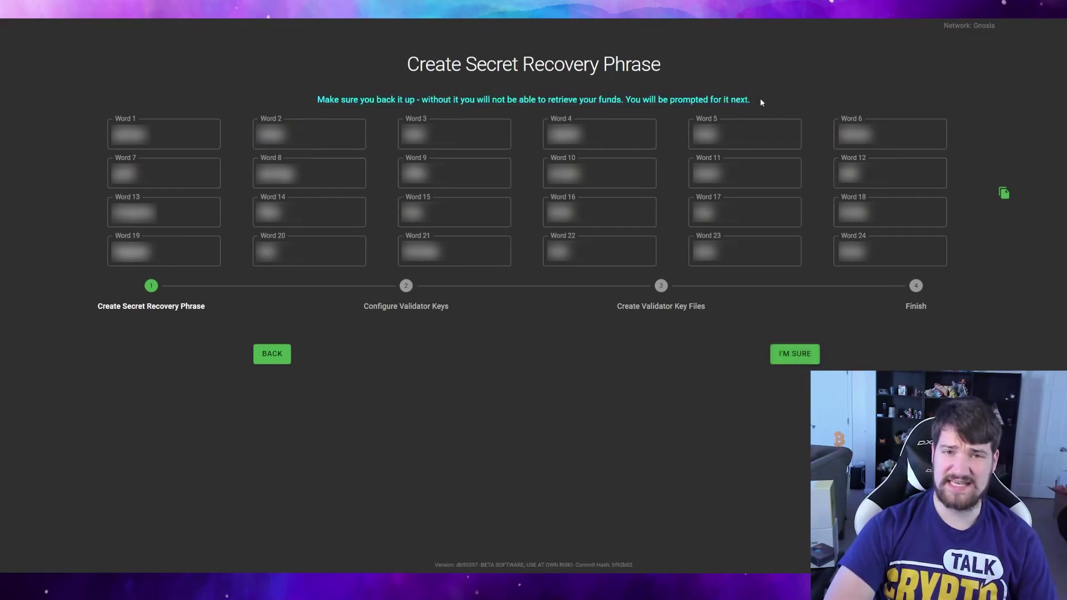
pyautogui.click(795, 354)
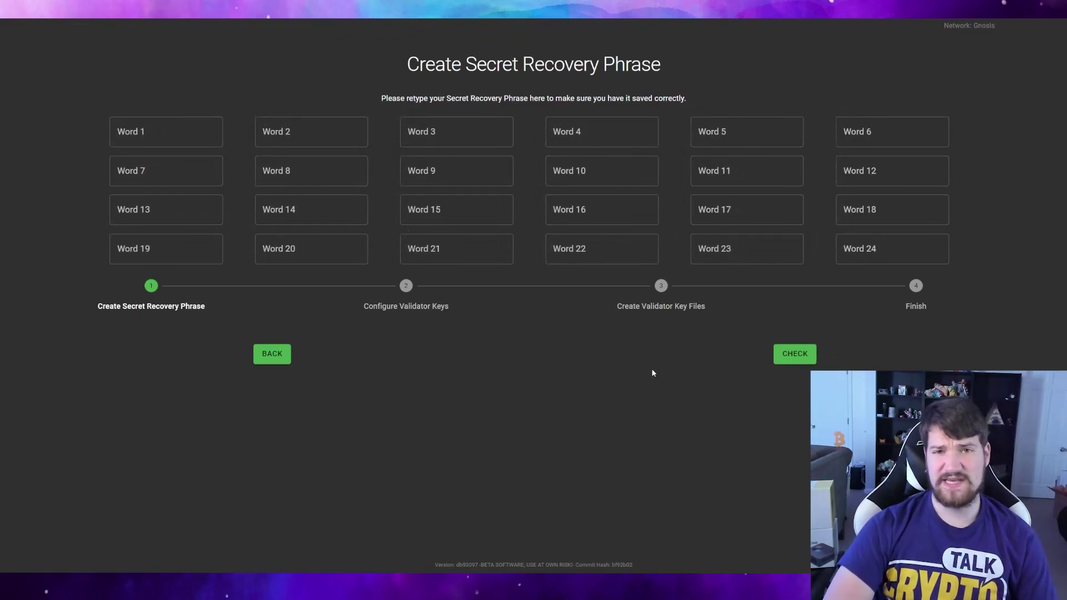
pyautogui.click(150, 142)
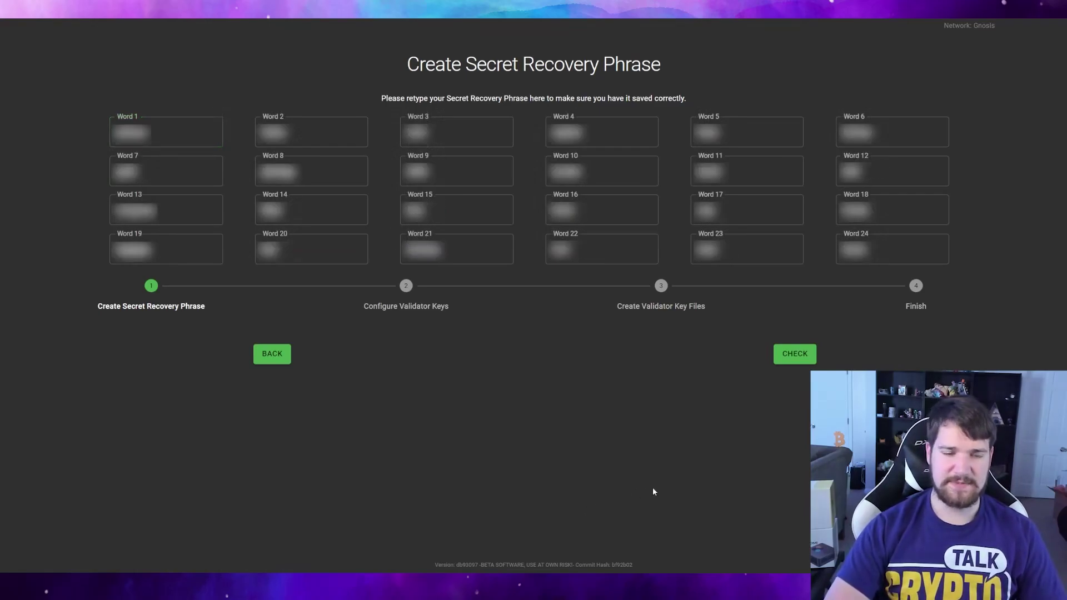
pyautogui.click(795, 357)
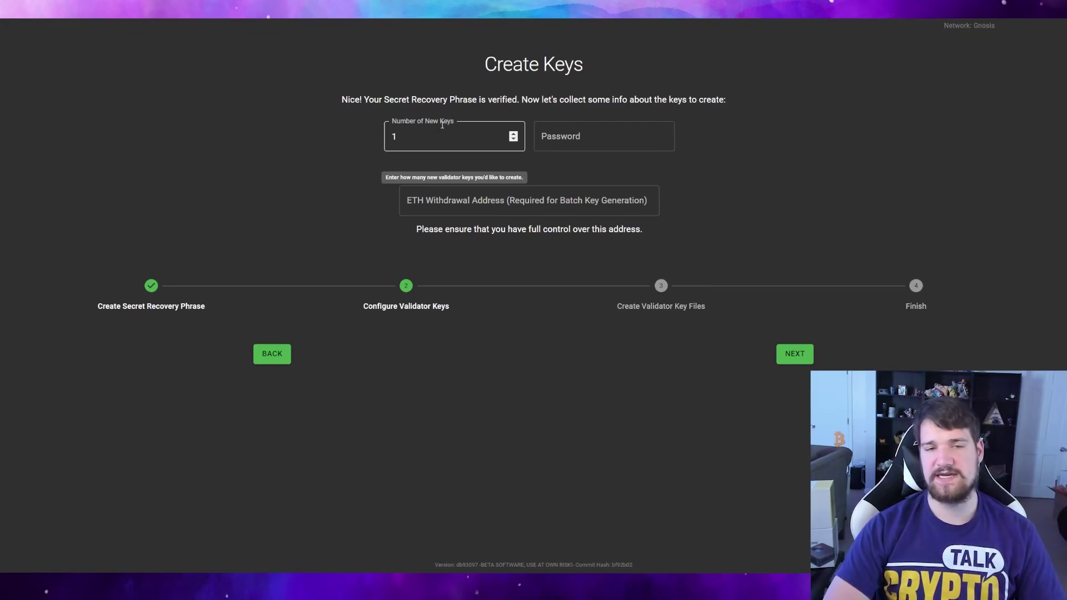
# - Set the number of new validator keys to 4, then enter and retype the keystore password
pyautogui.doubleClick(513, 135)
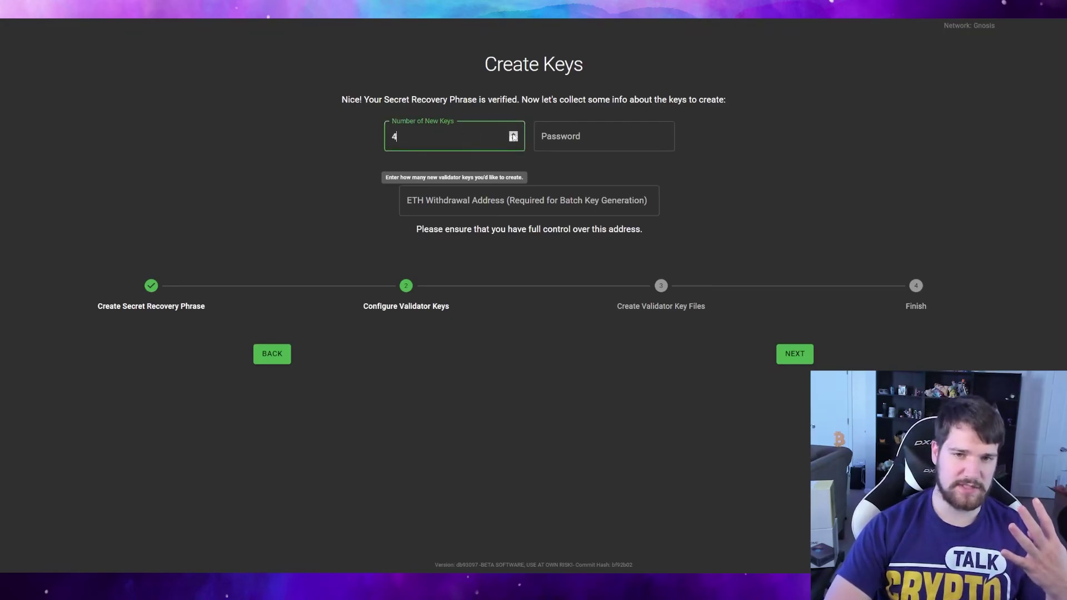
pyautogui.click(566, 135)
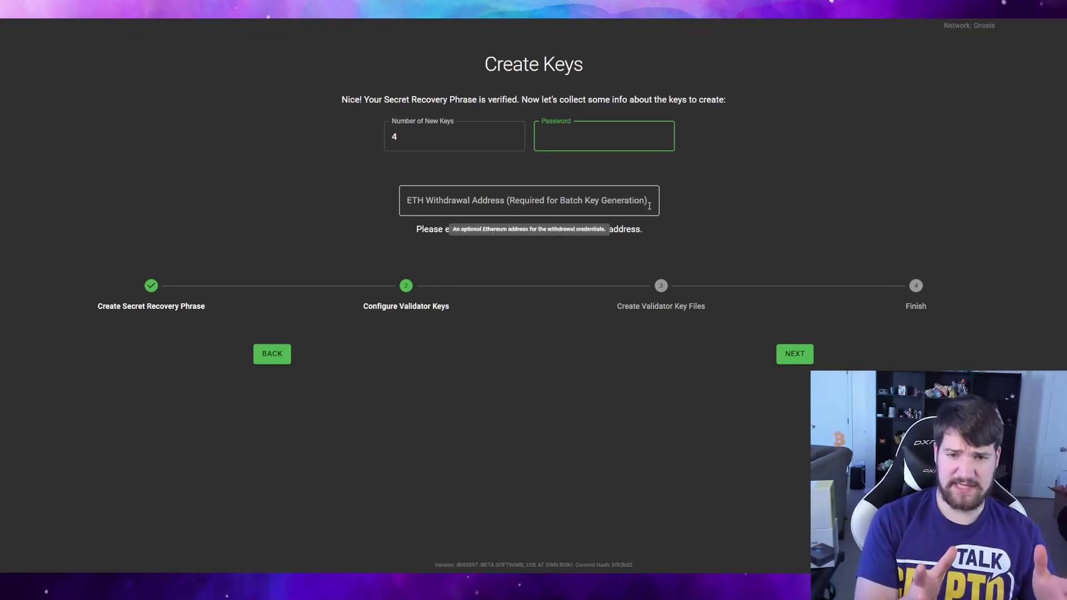
pyautogui.click(791, 358)
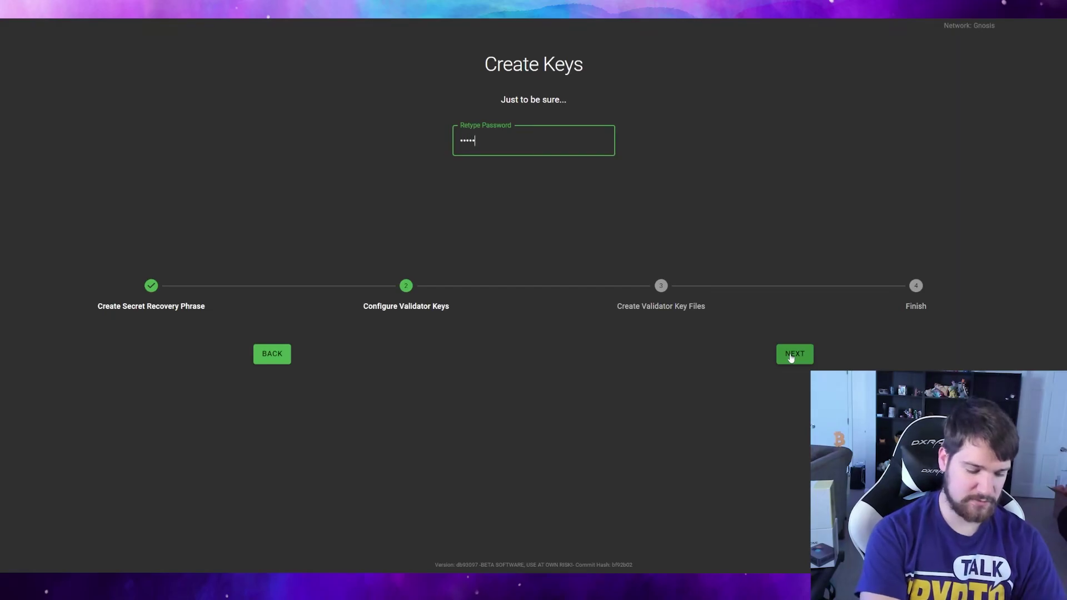
pyautogui.write('•••••')
pyautogui.click(793, 359)
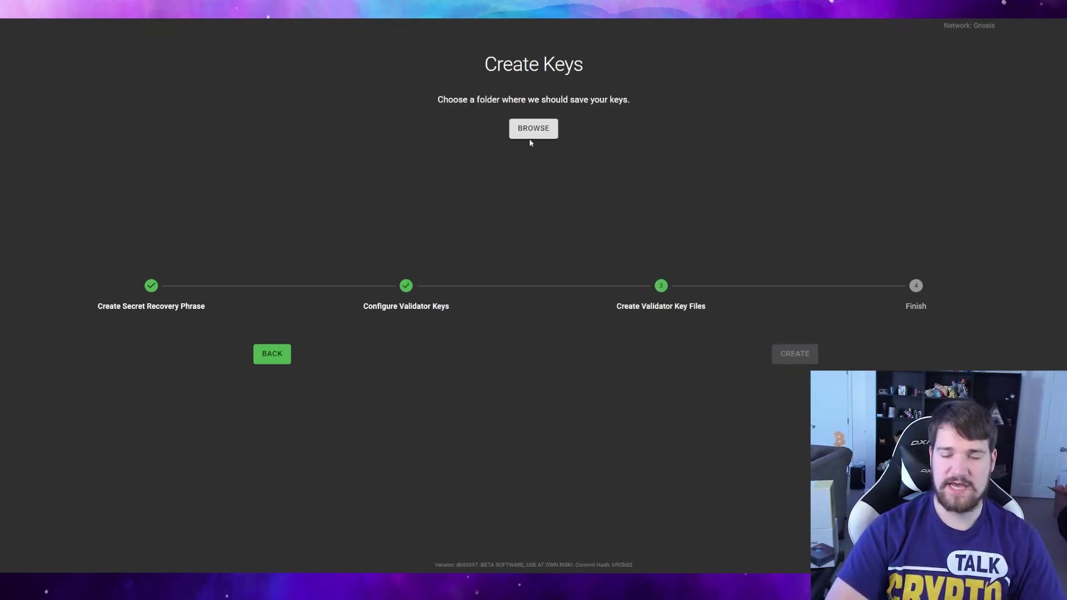
# - Choose the gnosis folder in Documents as the save location and create the validator key files
pyautogui.click(533, 141)
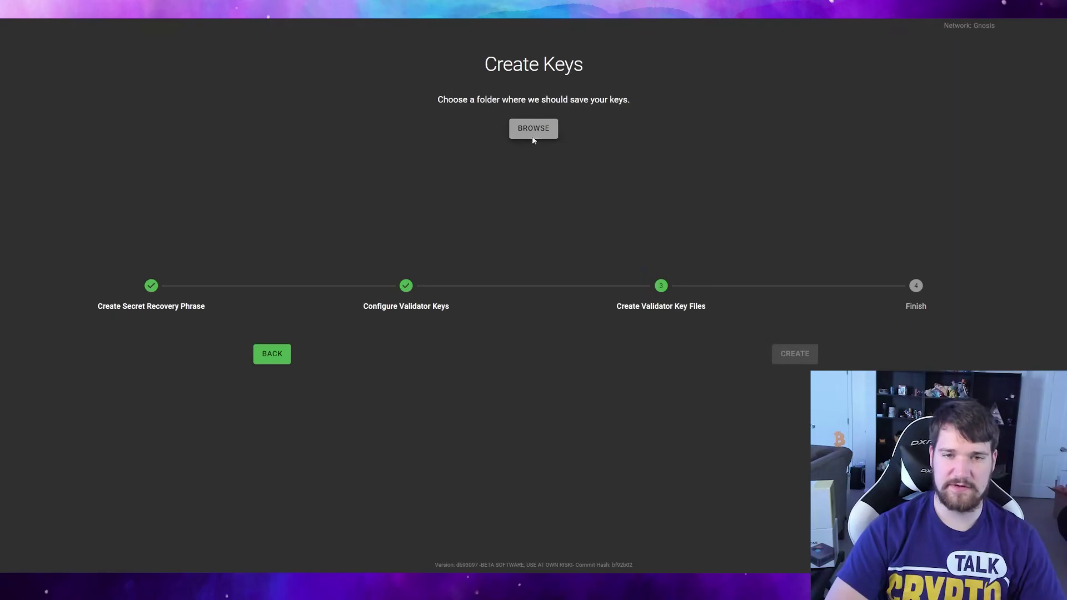
pyautogui.click(413, 289)
pyautogui.click(783, 361)
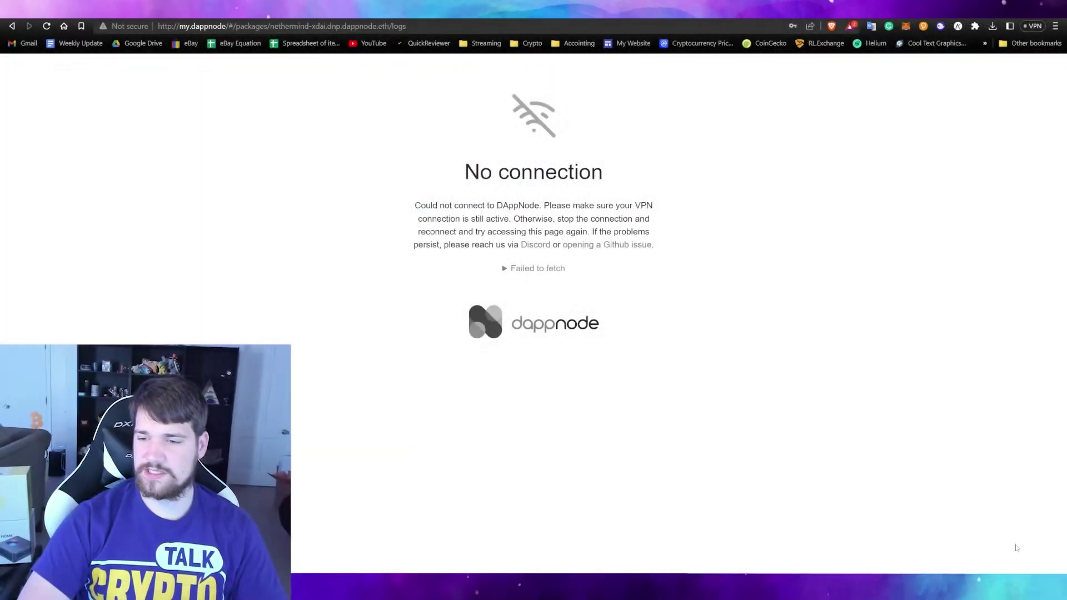
# - Connect the computer to the DAppNodeWIFI wireless network
pyautogui.click(1015, 597)
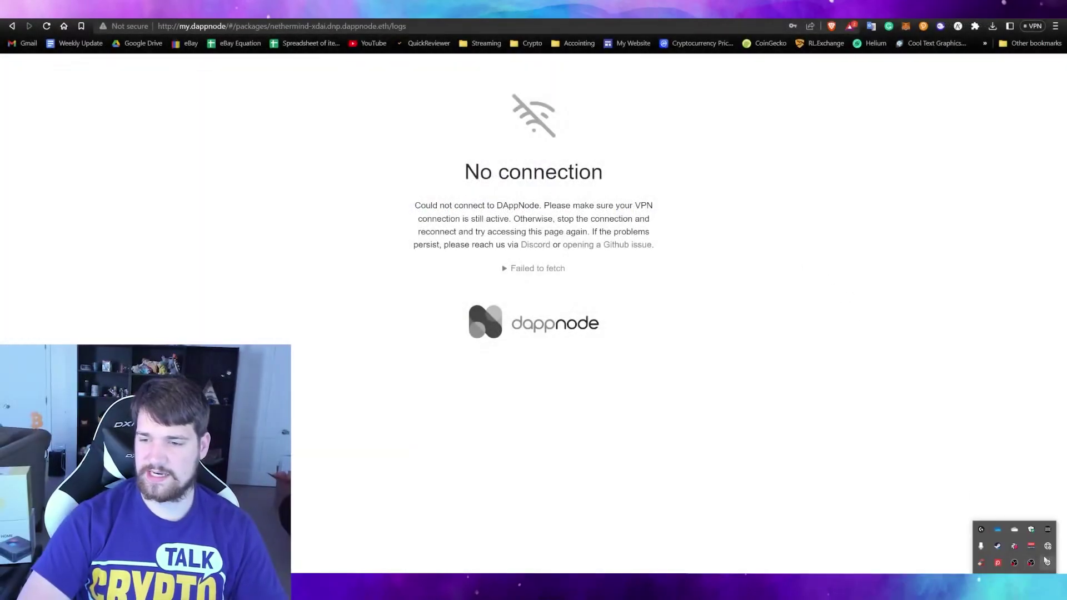
pyautogui.click(1046, 562)
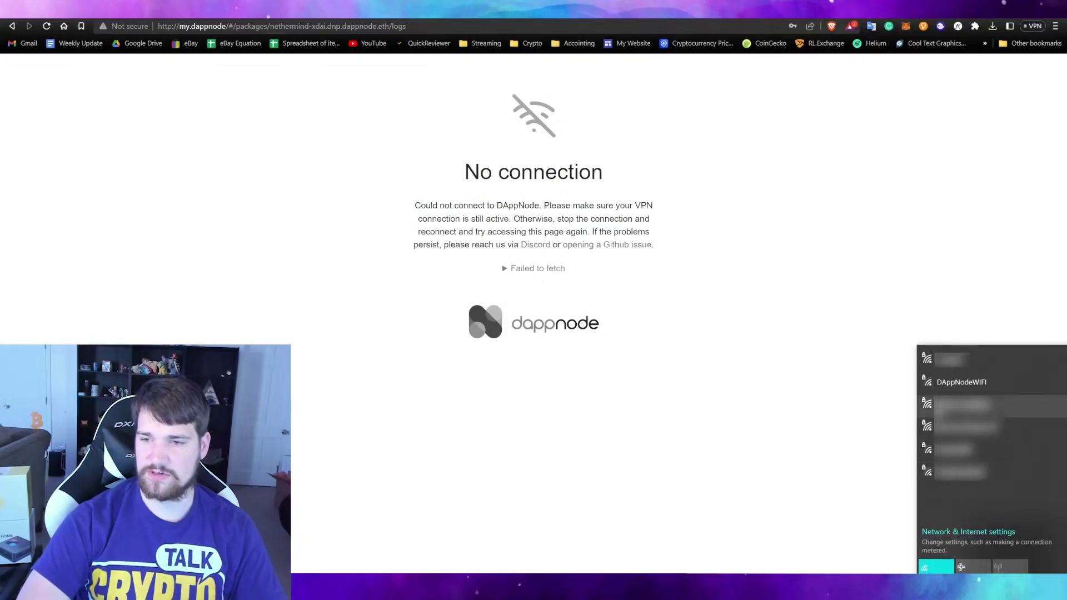
pyautogui.click(961, 382)
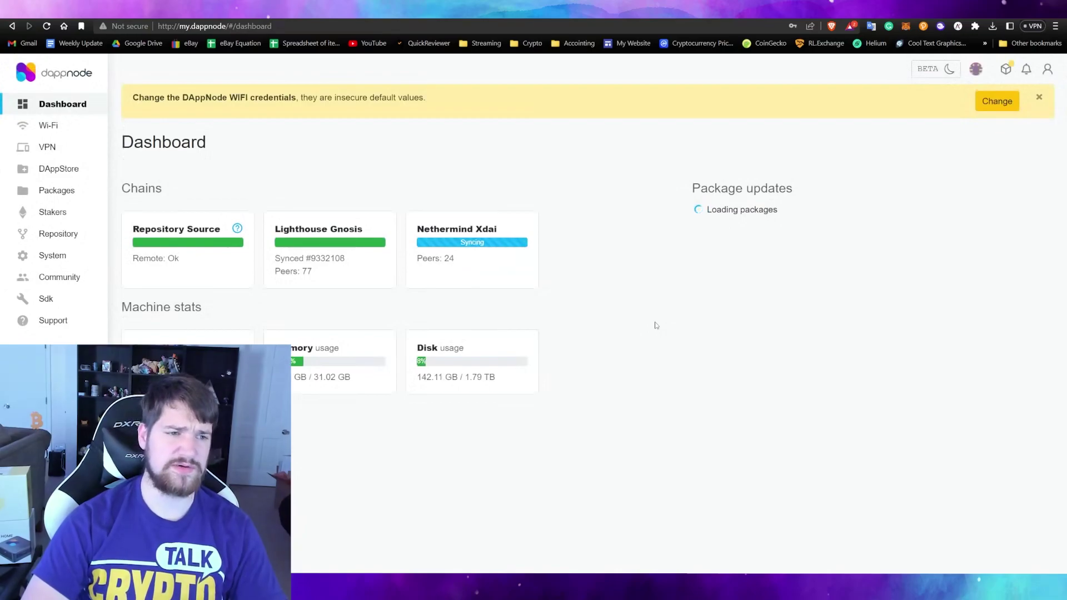
# - Open the Web3signer Gnosis keystore upload page from the Gnosis chain staker settings in DAppNode
pyautogui.click(52, 212)
pyautogui.click(590, 178)
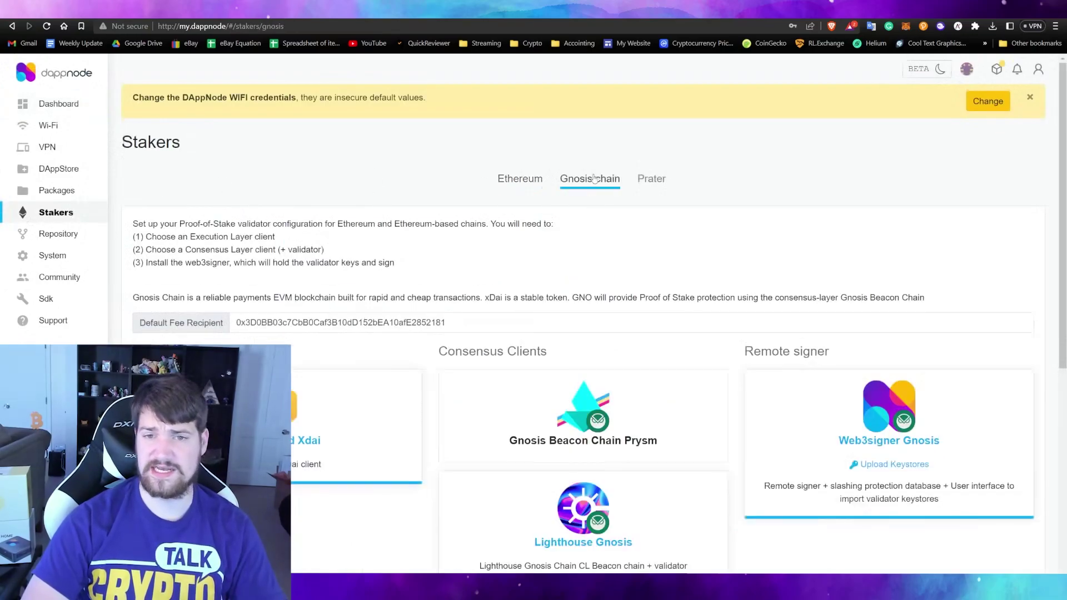
pyautogui.scroll(-2, 729, 233)
pyautogui.click(894, 359)
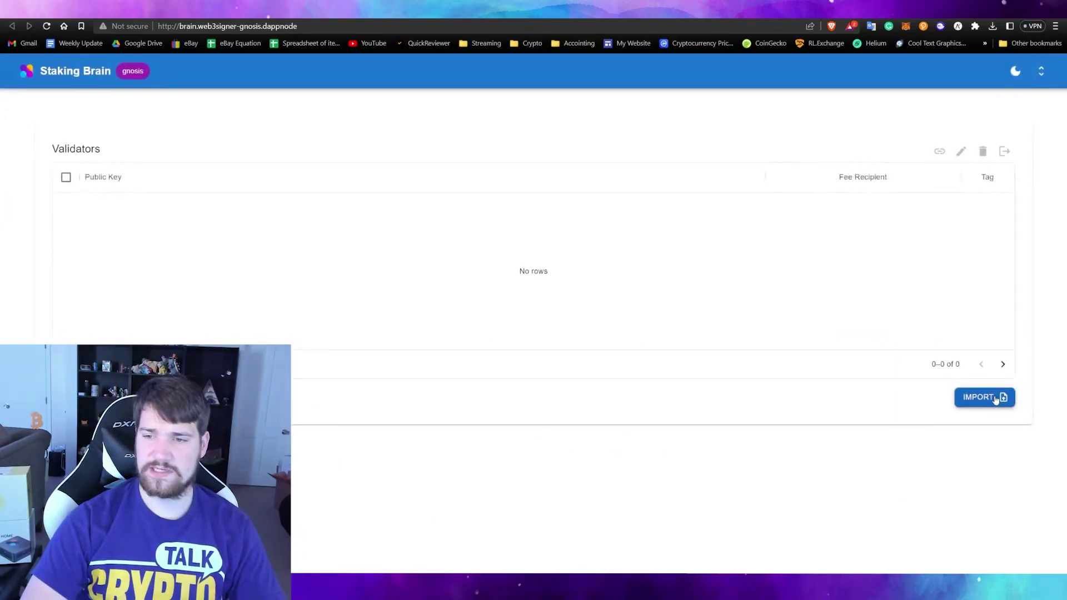
# - Start a validator keystore import and add the four keystore JSON files from the gnosis folder, leaving out the deposit data file
pyautogui.click(995, 397)
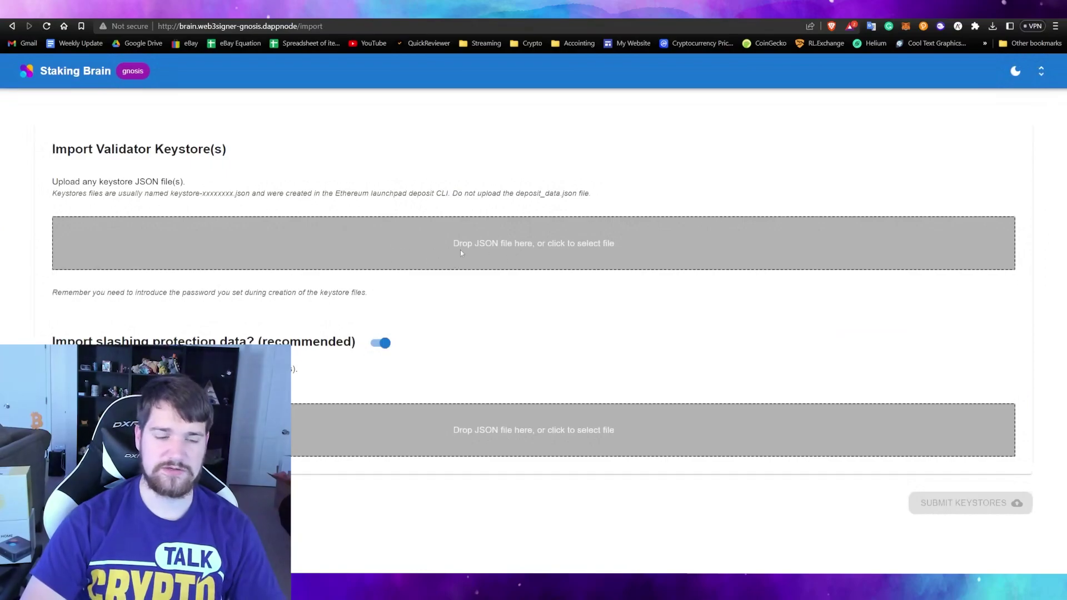
pyautogui.hotkey('alt', 'Tab')
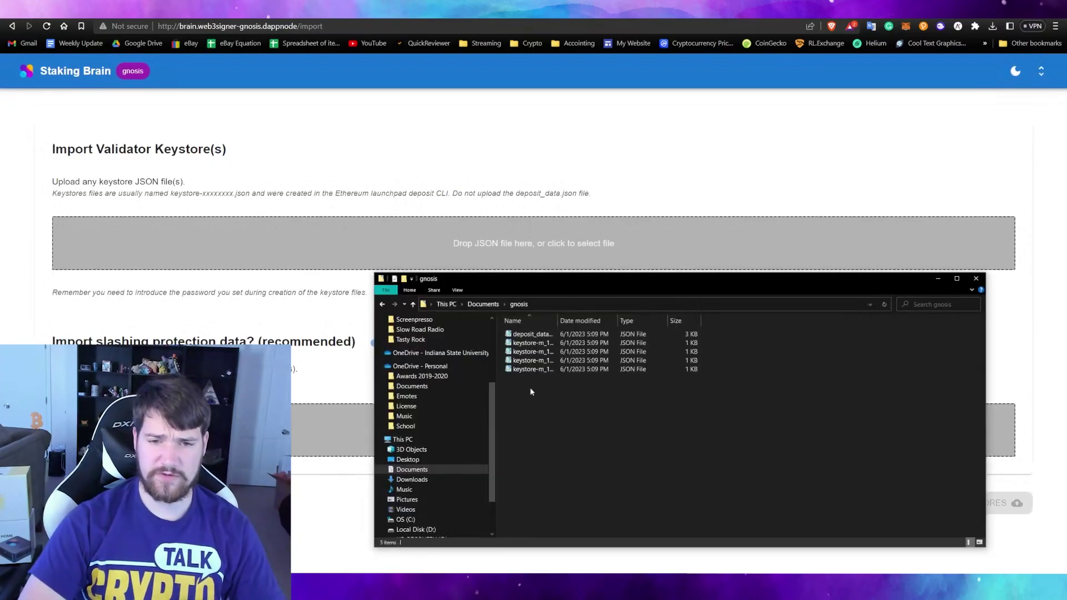
pyautogui.moveTo(529, 382); pyautogui.dragTo(328, 245)
# - Use the same password, fee recipient and tag for every keystore file, and enter the shared keystore password
pyautogui.click(211, 442)
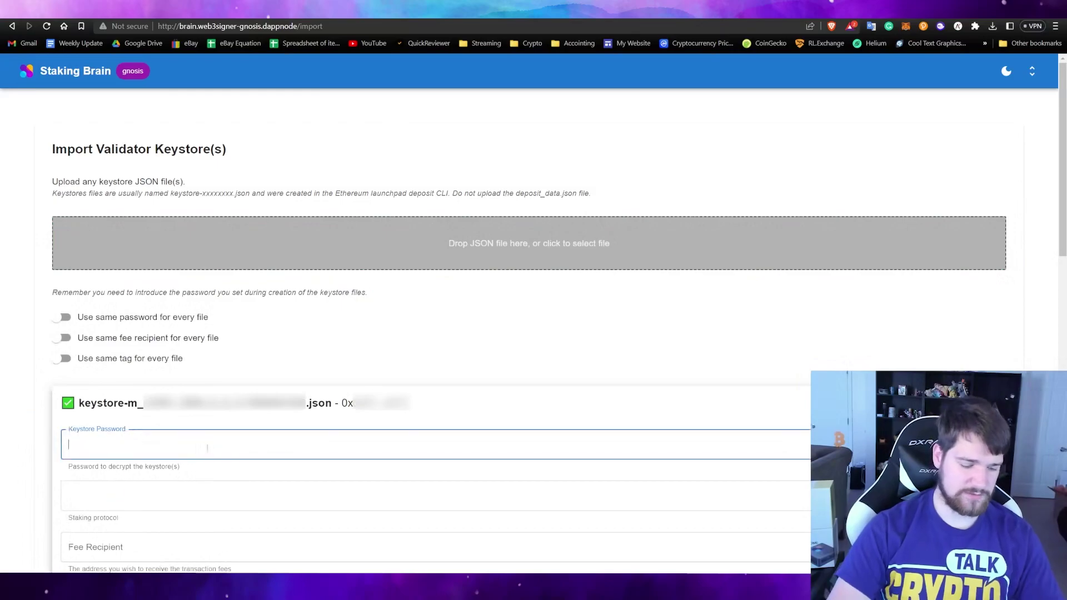
pyautogui.hotkey('ctrl', 'v')
pyautogui.click(62, 320)
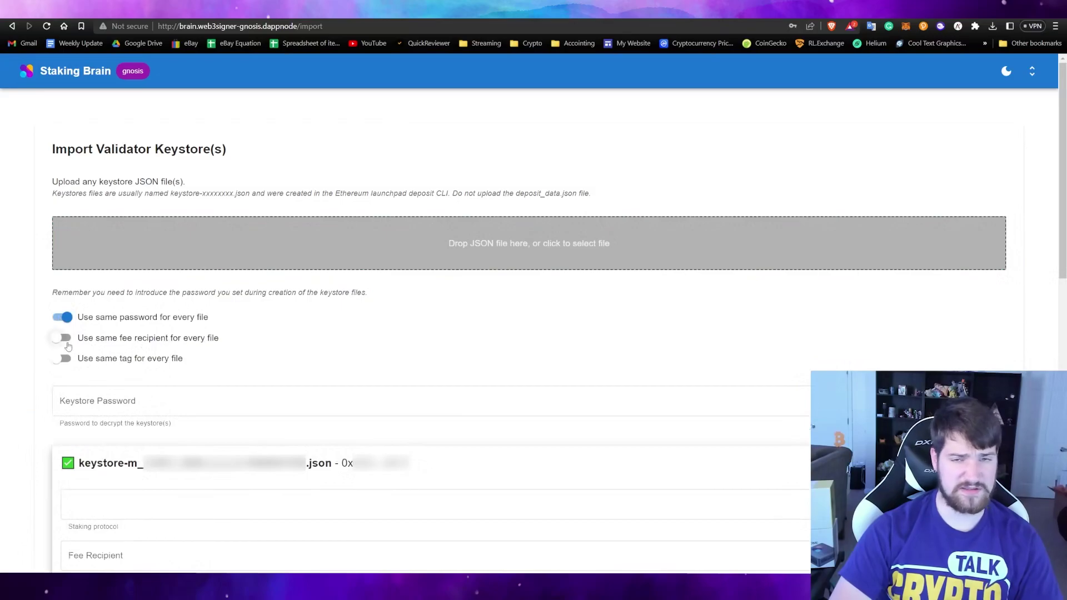
pyautogui.click(71, 340)
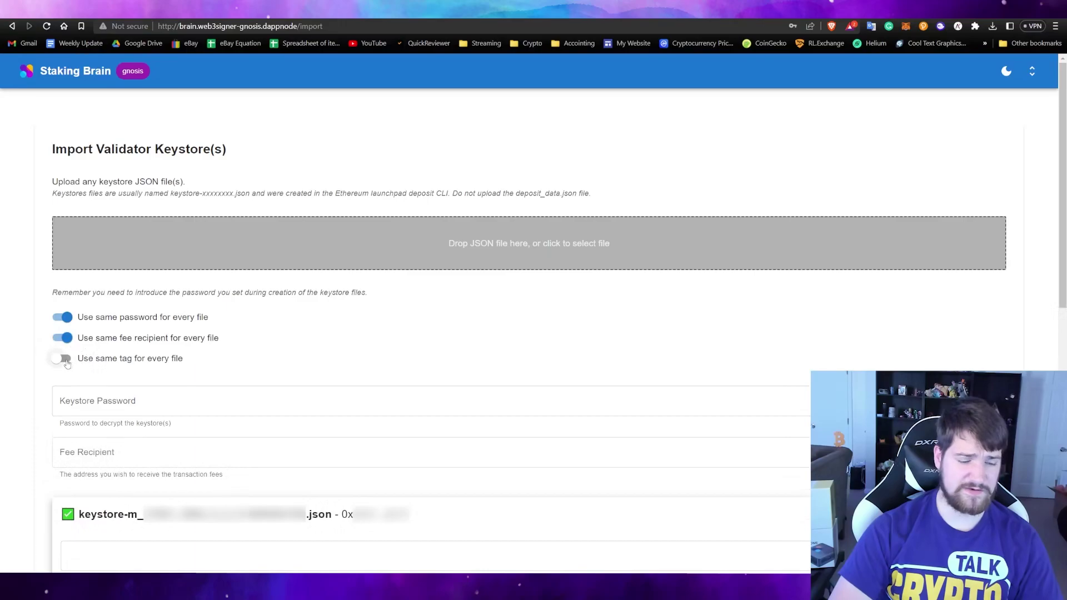
pyautogui.click(67, 360)
pyautogui.click(62, 400)
pyautogui.write('•••••••••')
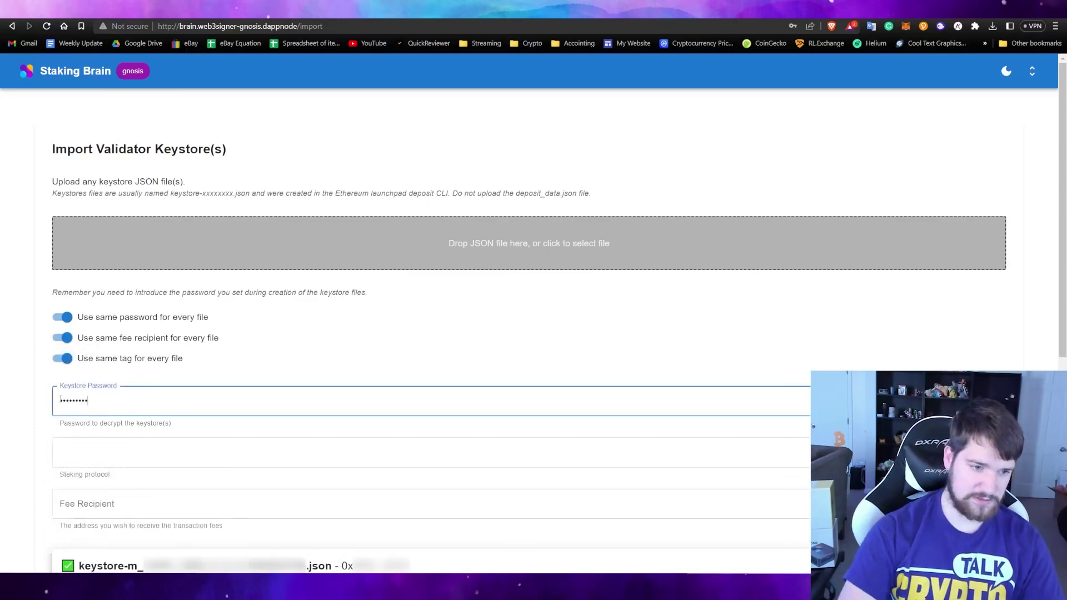
# - Fill in the fee recipient with the wallet address and set the staking protocol to Solo
pyautogui.click(145, 503)
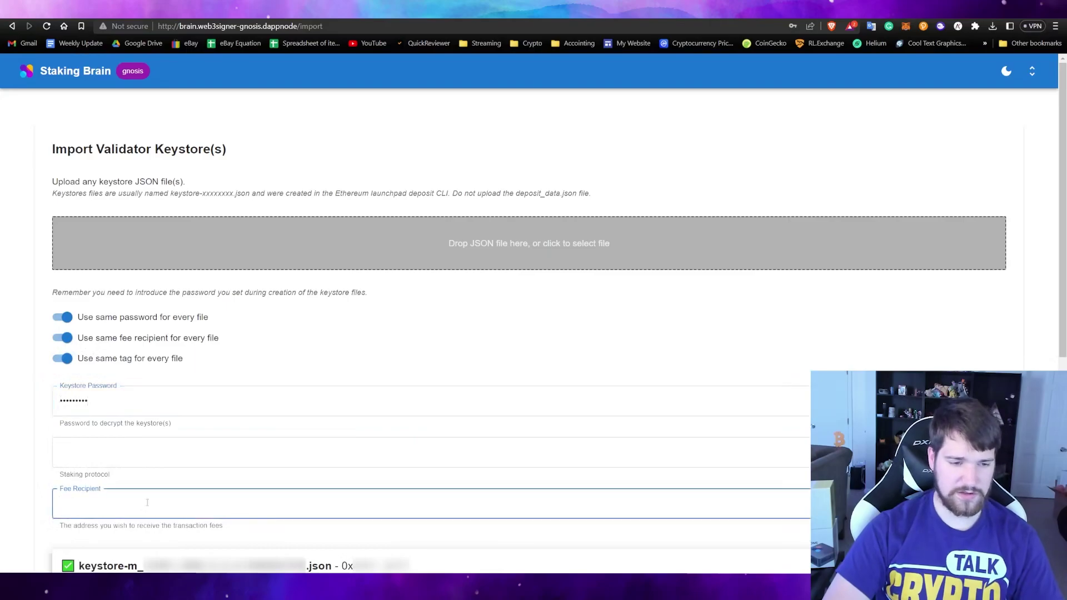
pyautogui.hotkey('ctrl', 'v')
pyautogui.scroll(-3, 147, 502)
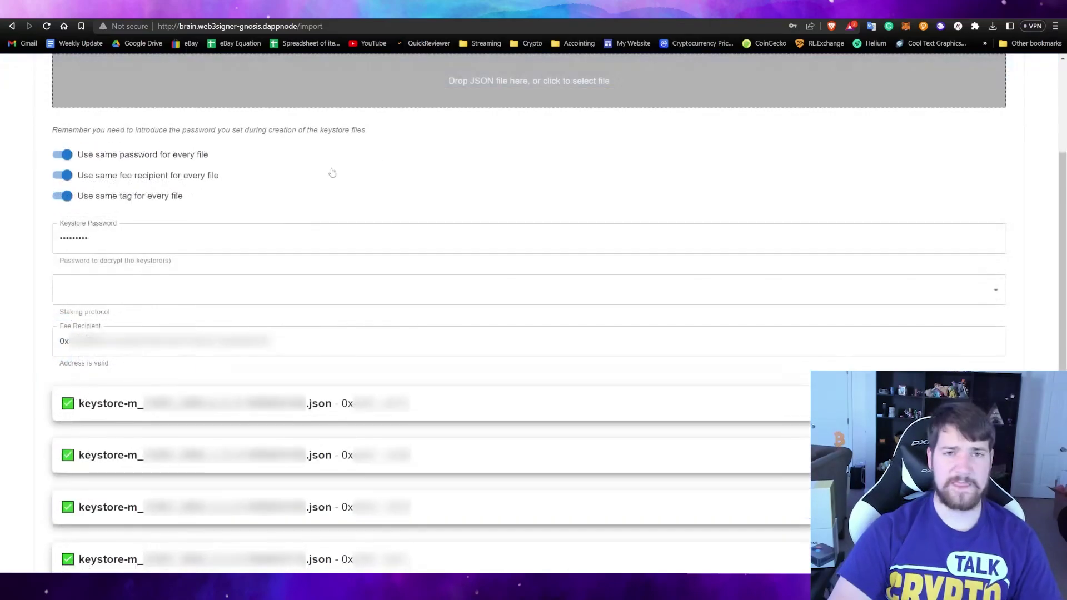
pyautogui.click(151, 294)
pyautogui.click(147, 327)
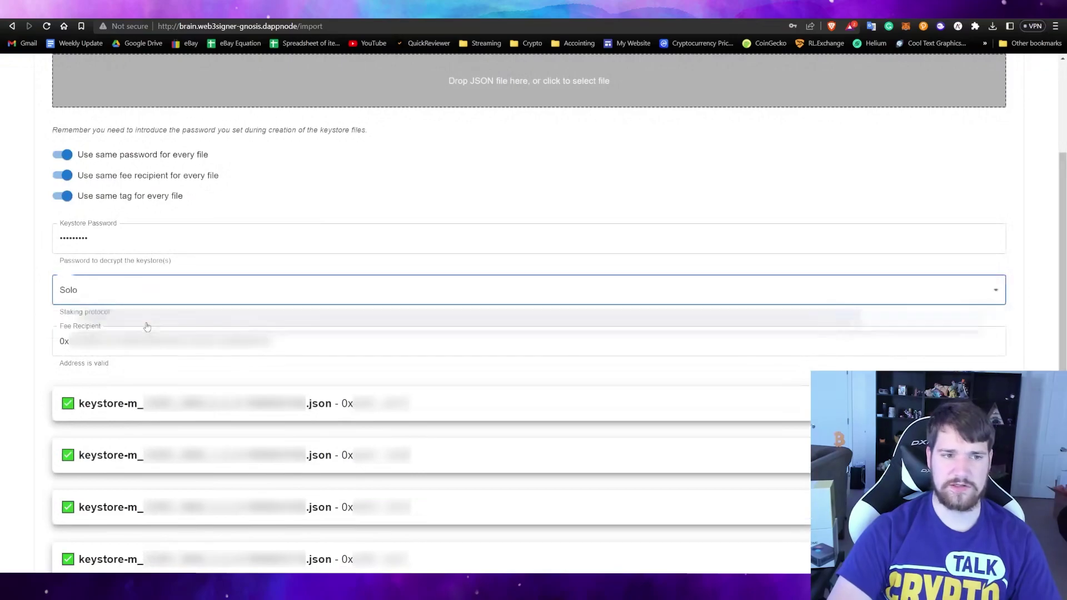
# - Turn off importing slashing protection data and submit the keystores
pyautogui.scroll(-4, 538, 381)
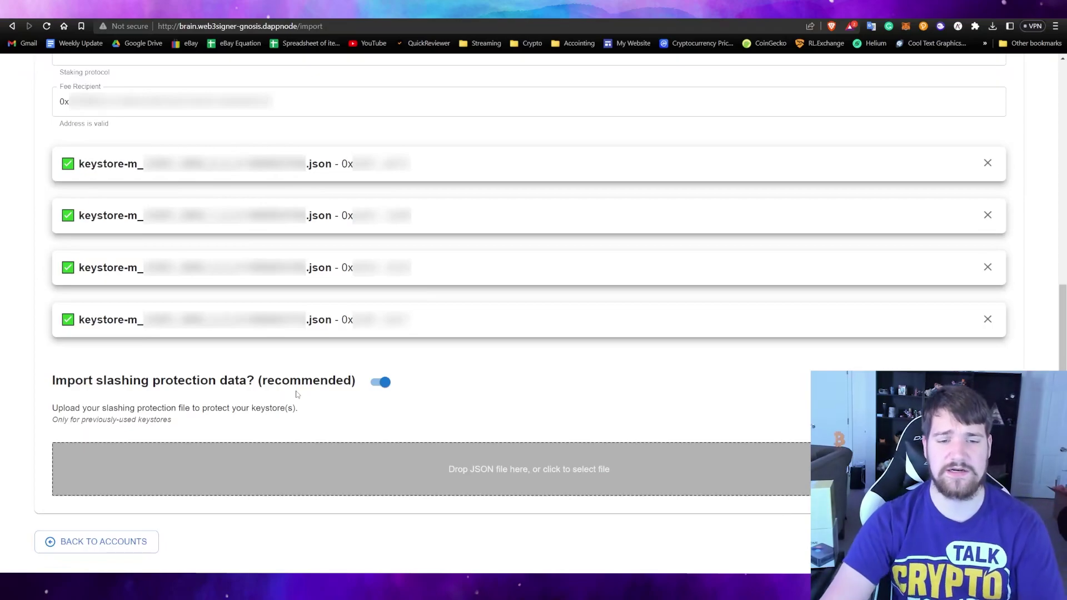
pyautogui.click(382, 382)
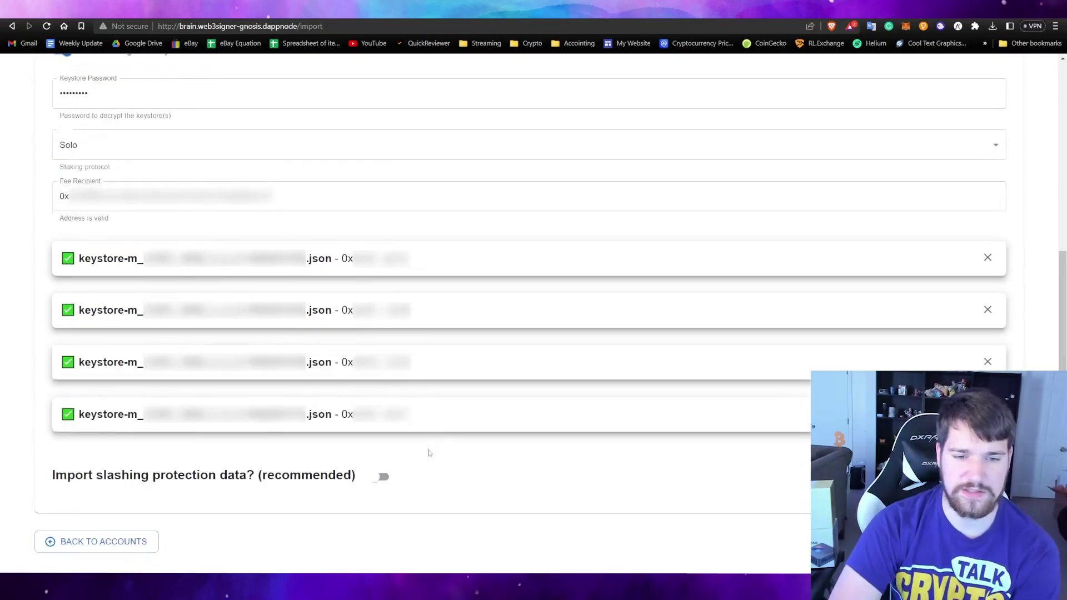
pyautogui.click(917, 551)
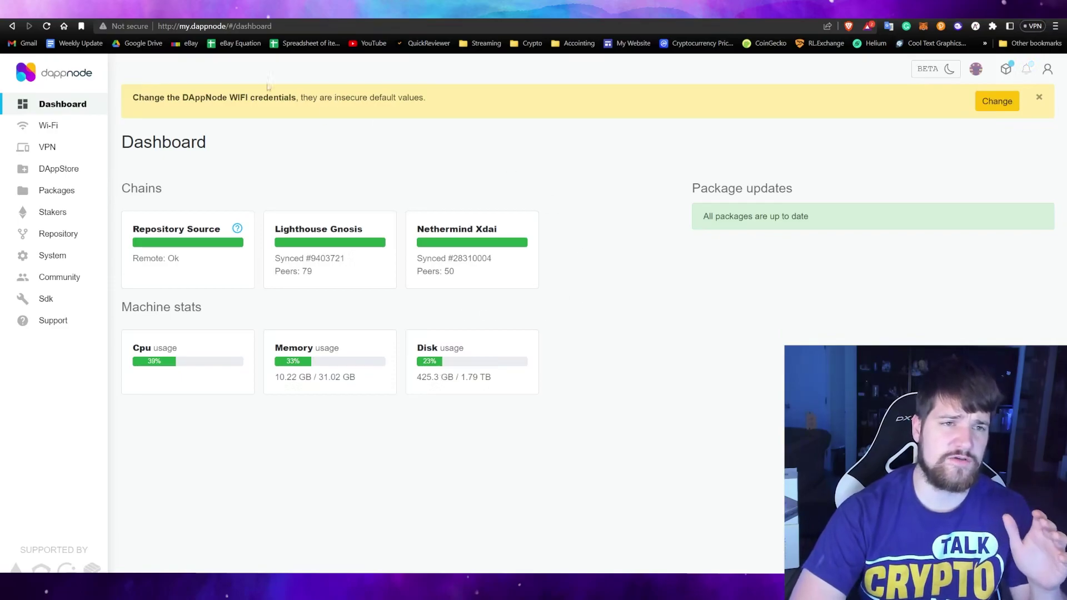
# - Connect the wallet on deposit.gnosischain.com and upload the deposit_data JSON file from the Gnosis folder
pyautogui.click(203, 21)
pyautogui.write('deposit.gnosischain.com')
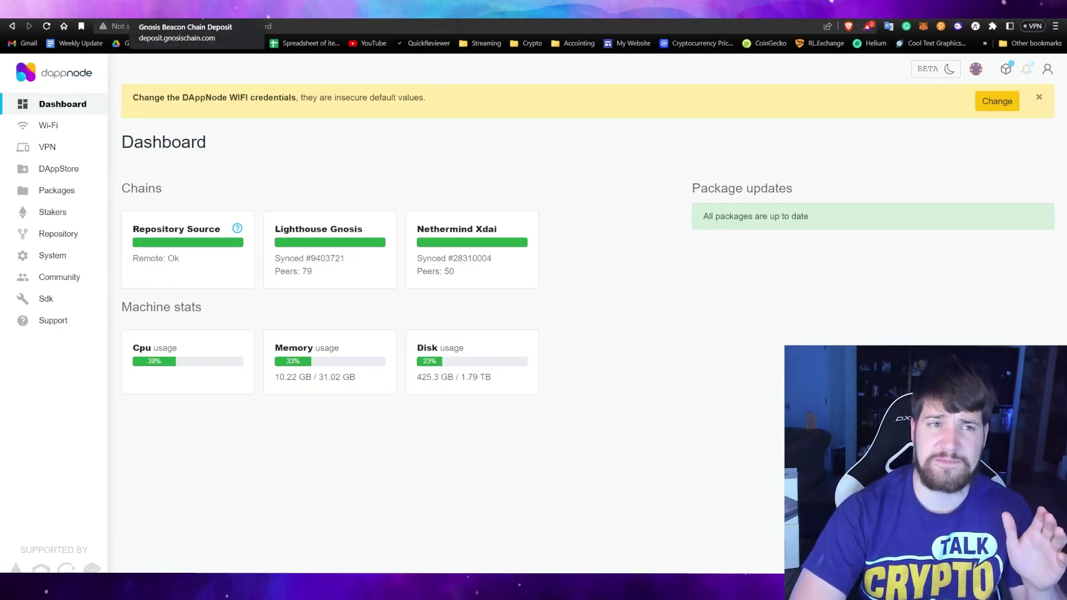
pyautogui.press('Return')
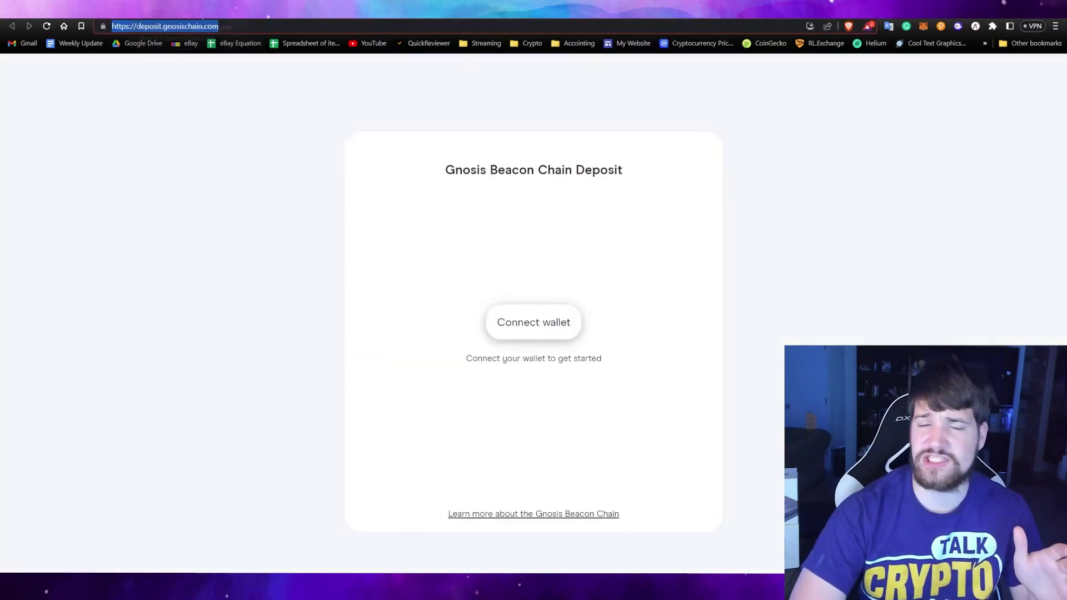
pyautogui.click(525, 325)
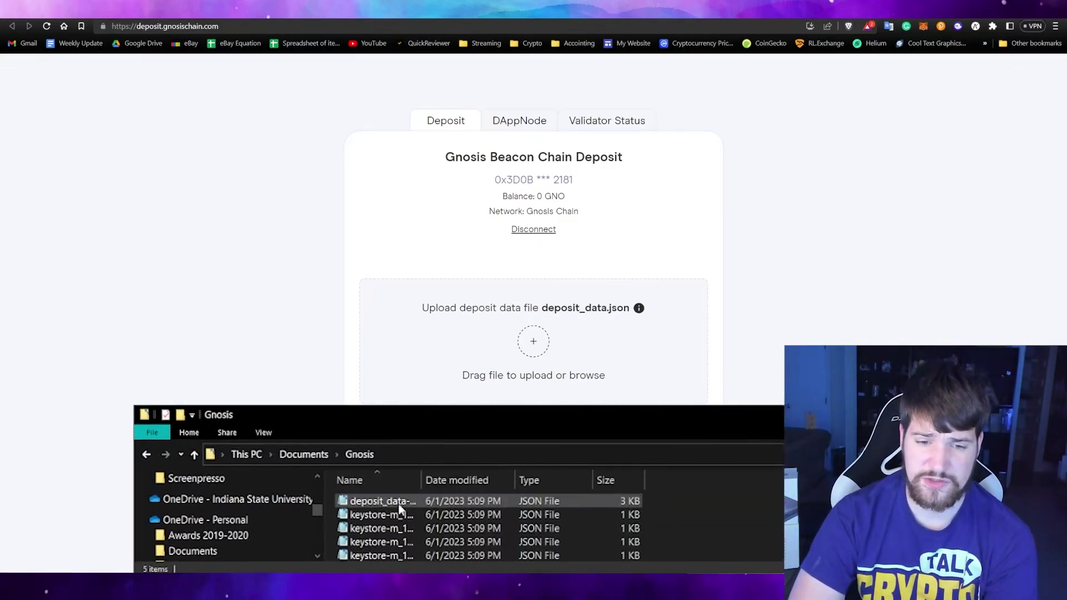
pyautogui.moveTo(400, 509); pyautogui.dragTo(475, 368)
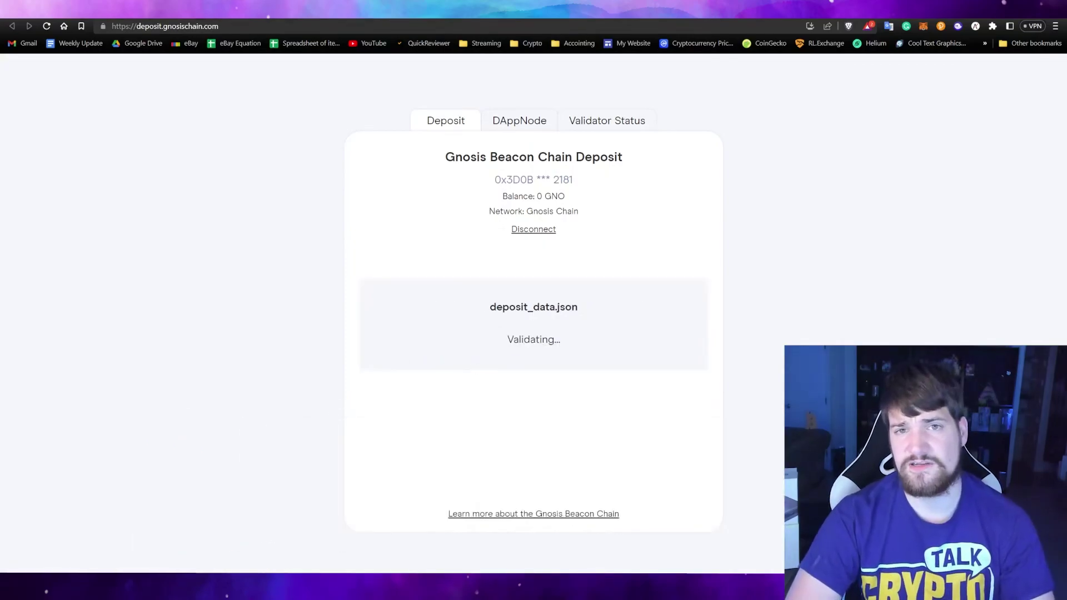
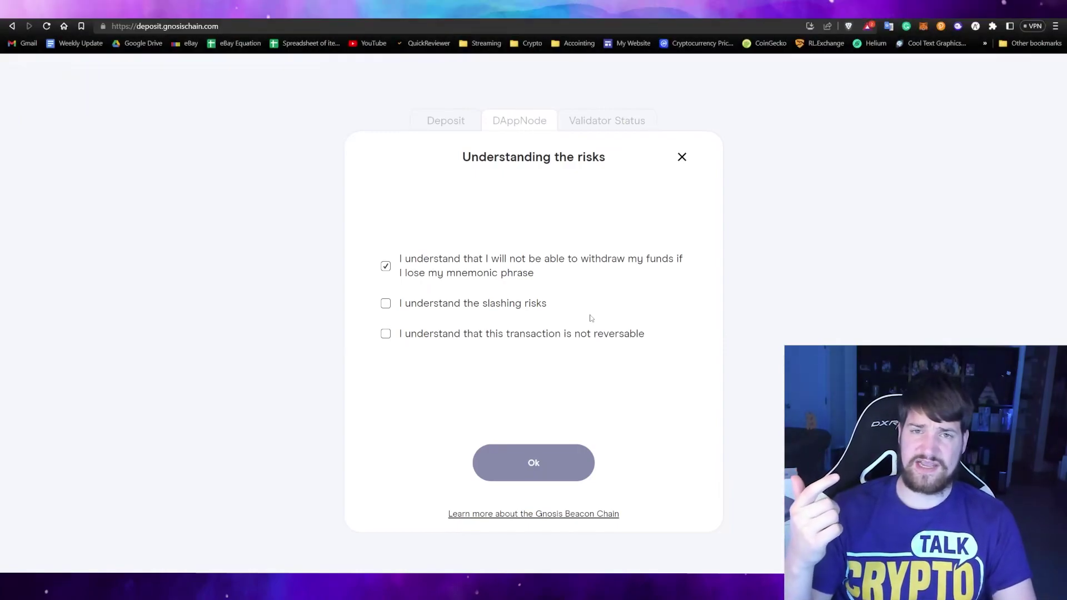
# - Acknowledge the slashing risks and the non-reversible transaction, and accept the deposit risk statement
pyautogui.click(456, 304)
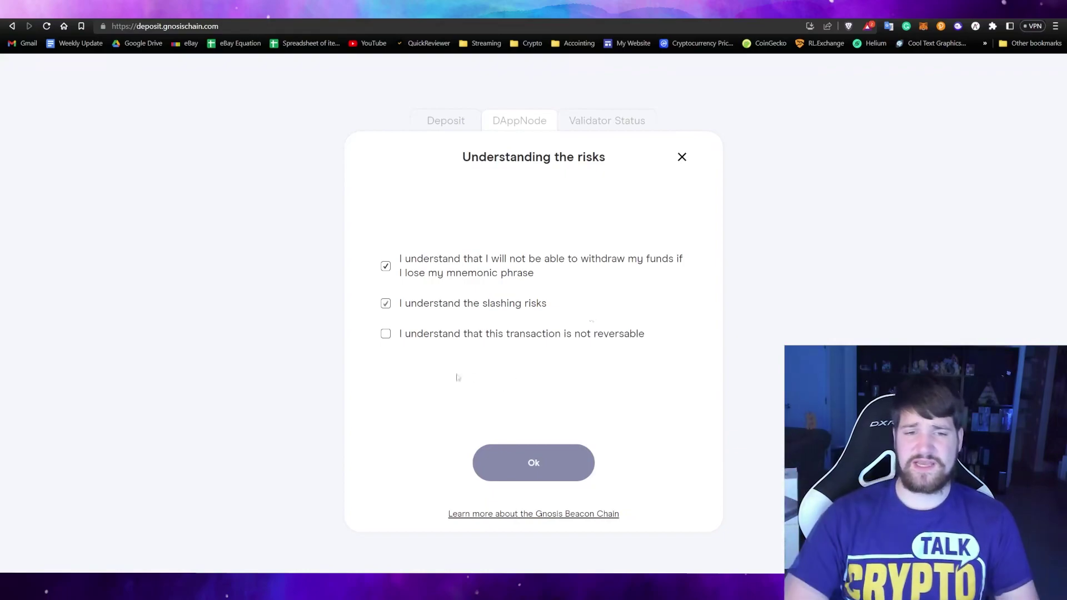
pyautogui.moveTo(401, 356); pyautogui.dragTo(536, 348)
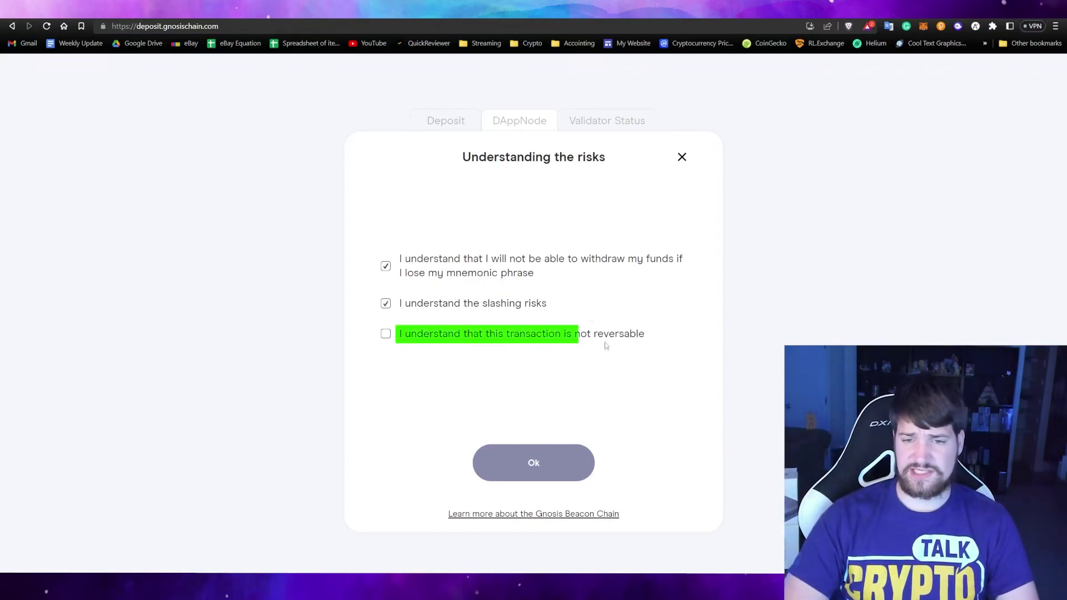
pyautogui.click(386, 335)
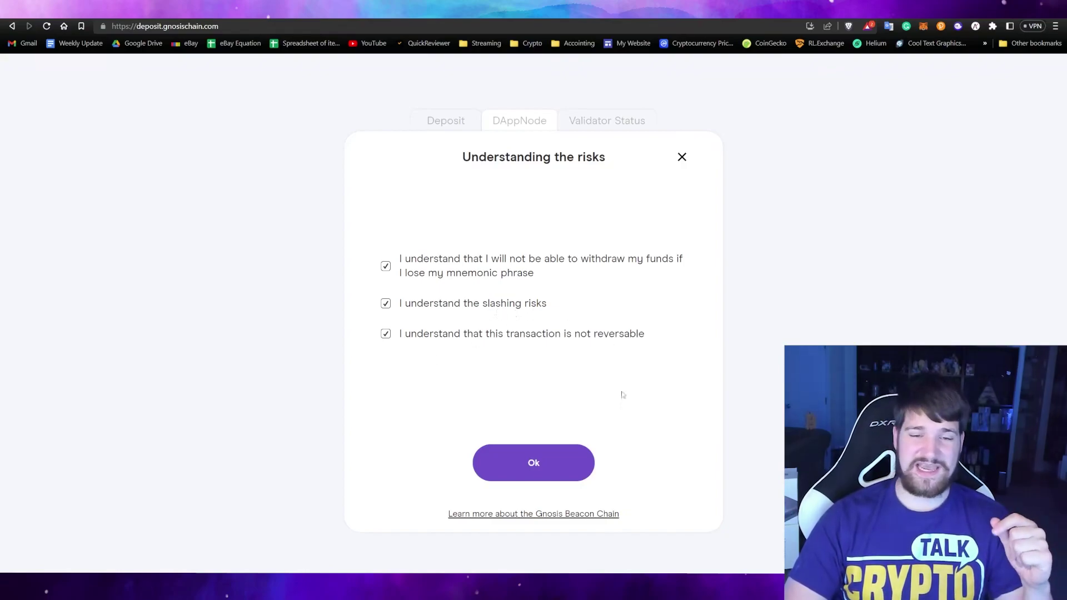
pyautogui.click(584, 459)
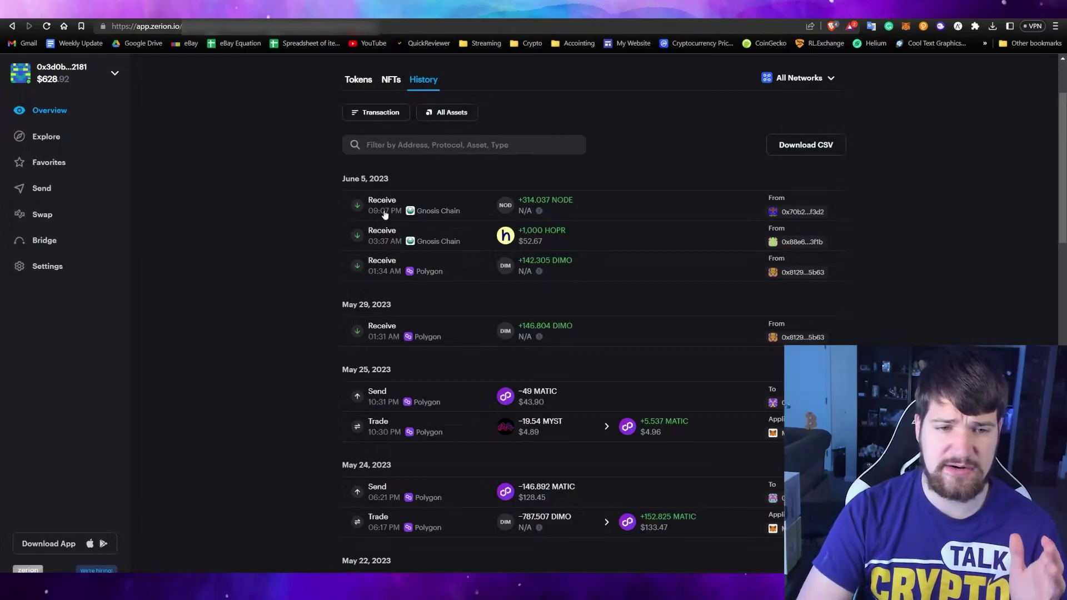
# - Examine the latest NODE receipt in the Zerion transaction history and the DAppNode DAO Token page on gnosisscan.io
pyautogui.click(432, 211)
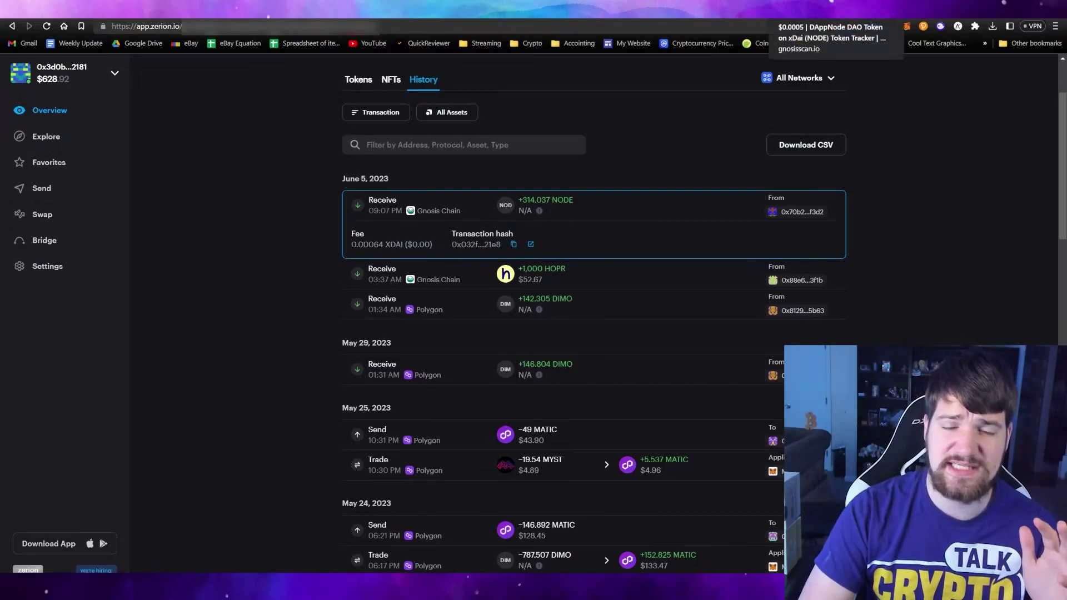
pyautogui.click(817, 20)
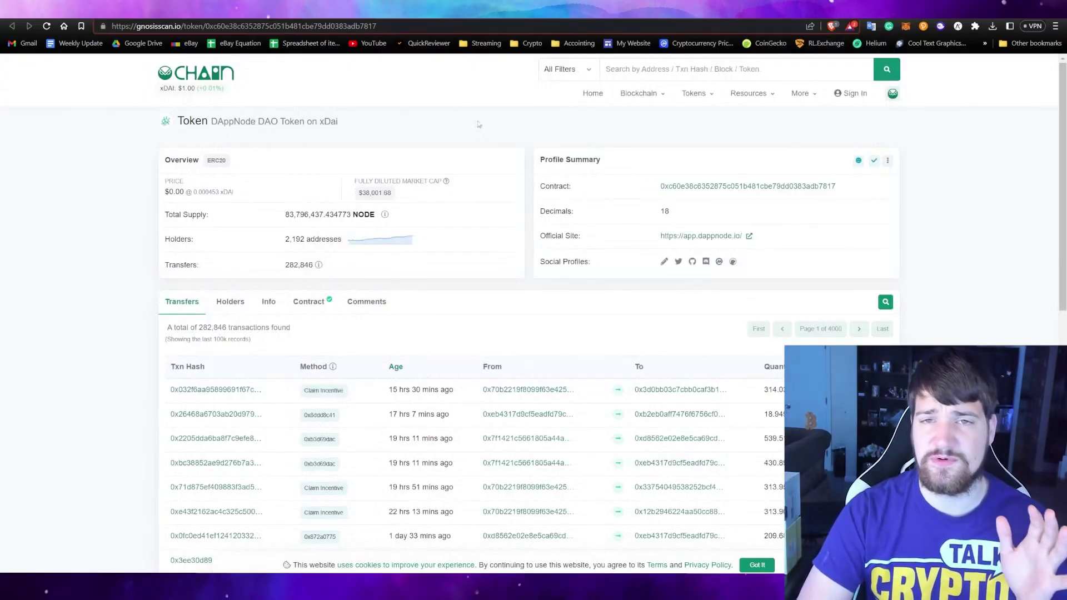